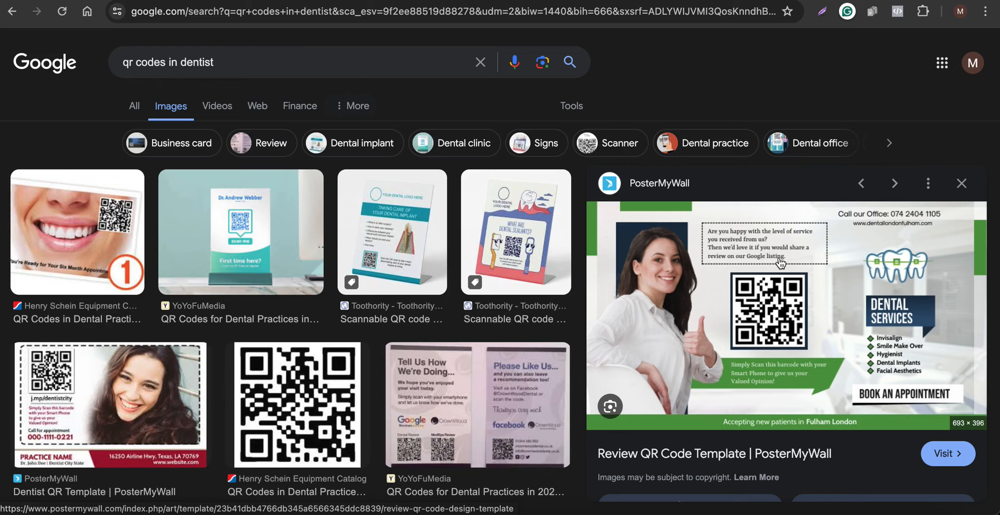
Search Google Images for "qr codes in restaurants"
{"action": "double_click", "coordinate": [199, 64]}
{"action": "type", "text": "rest"}
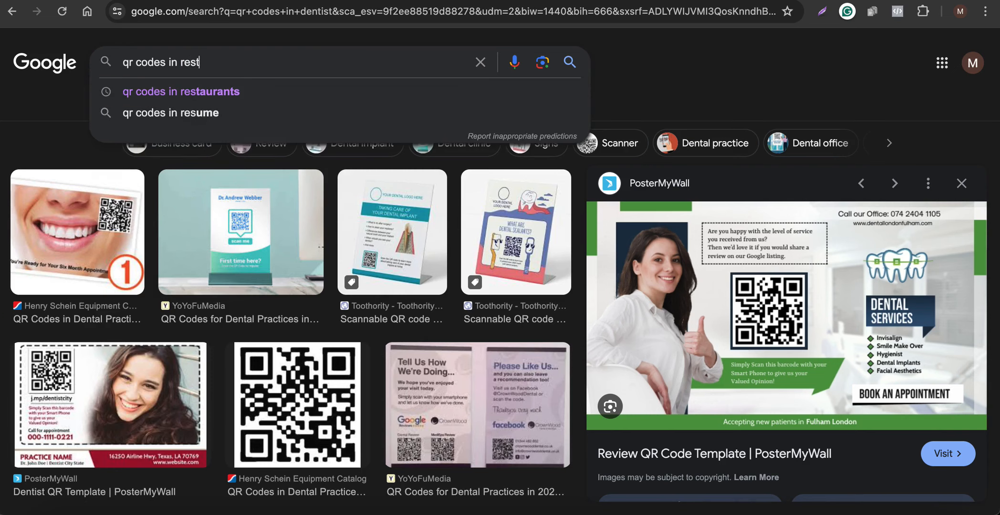
{"action": "left_click", "coordinate": [219, 87]}
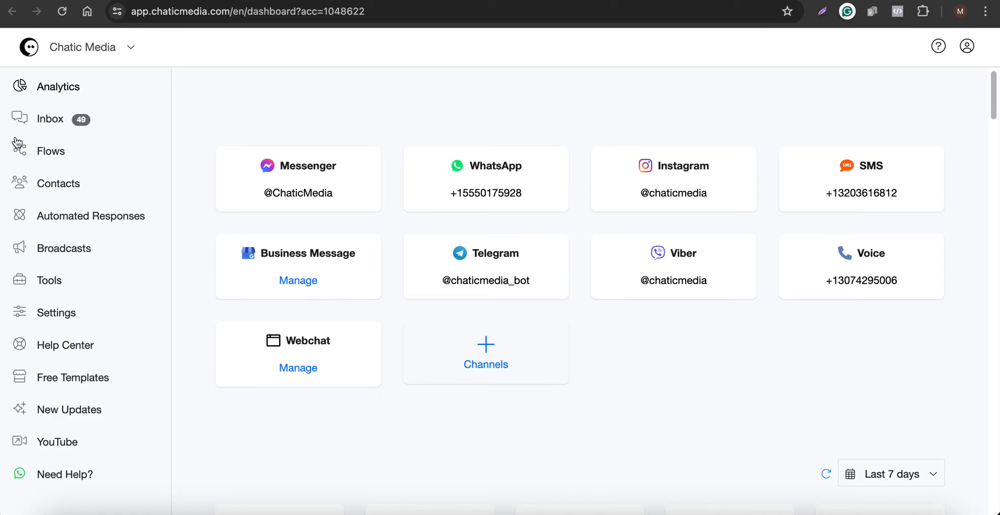
Create a new flow named "Google Reviews Booster" in Chatic Media
{"action": "left_click", "coordinate": [33, 149]}
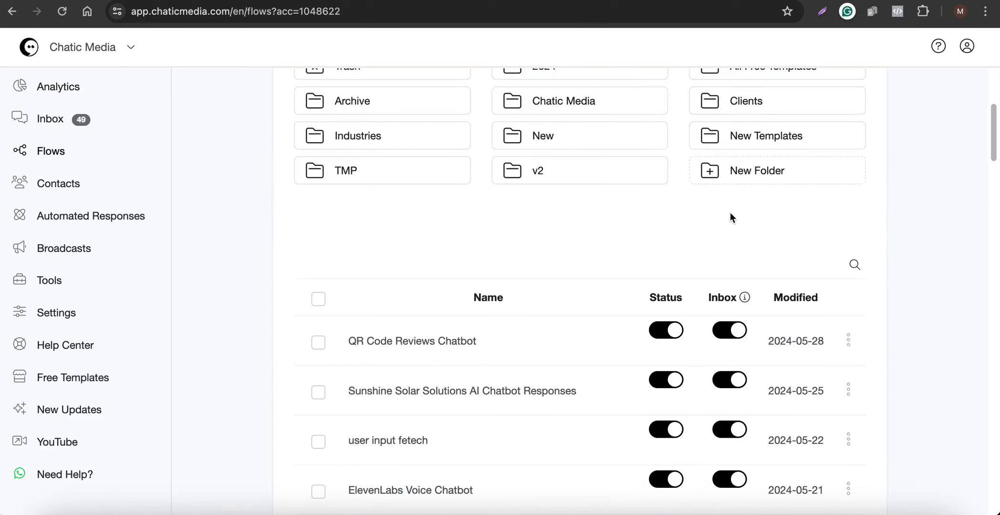
{"action": "scroll", "coordinate": [732, 215], "scroll_direction": "up", "scroll_amount": 5}
{"action": "left_click", "coordinate": [847, 223]}
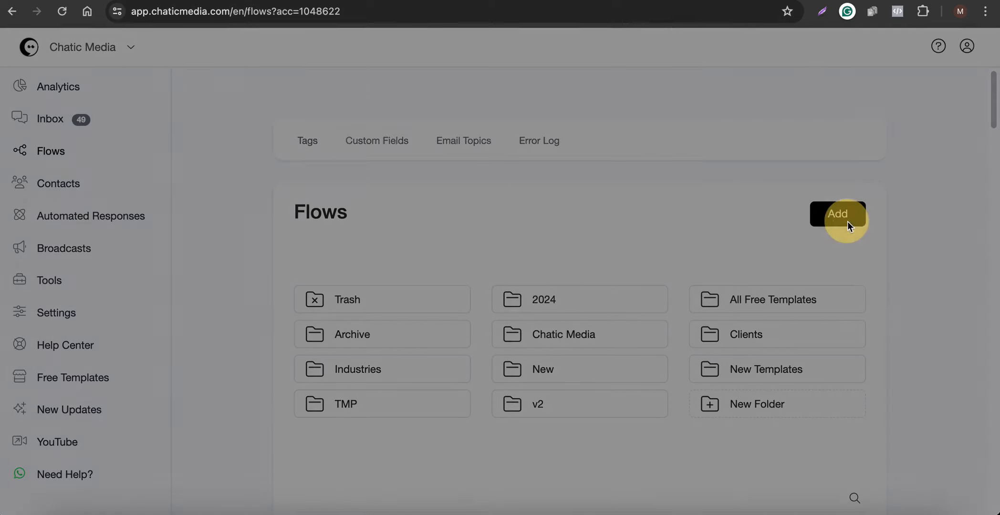
{"action": "left_click", "coordinate": [367, 121]}
{"action": "type", "text": "Google Reviews Booster"}
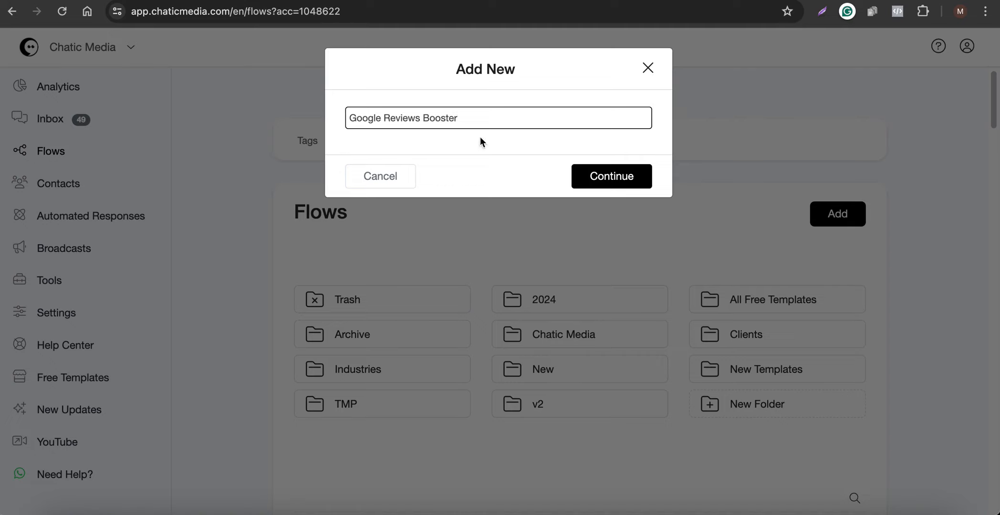
{"action": "left_click", "coordinate": [586, 177]}
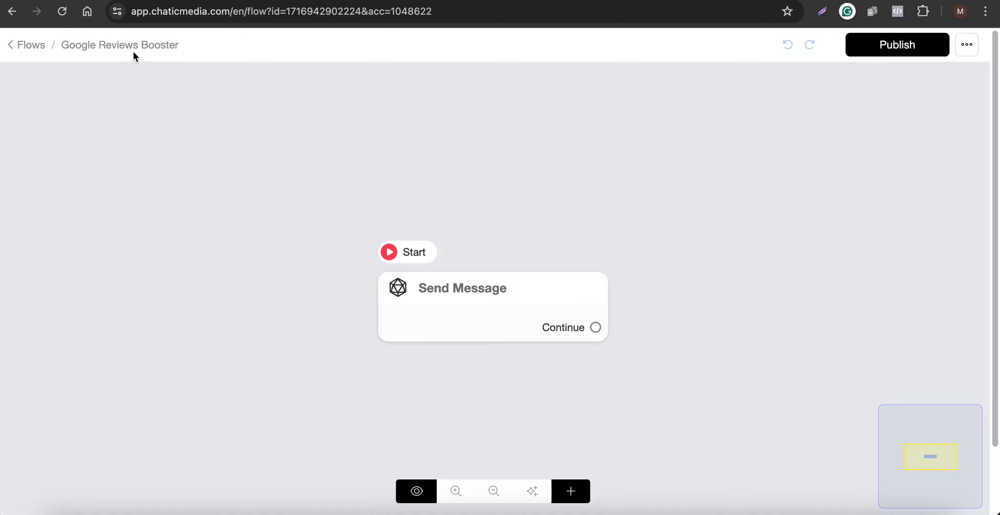
Reposition the Send Message node and add the text "Thanks for your recent visit. How would you rate our service?"
{"action": "left_click_drag", "start_coordinate": [475, 325], "coordinate": [223, 210]}
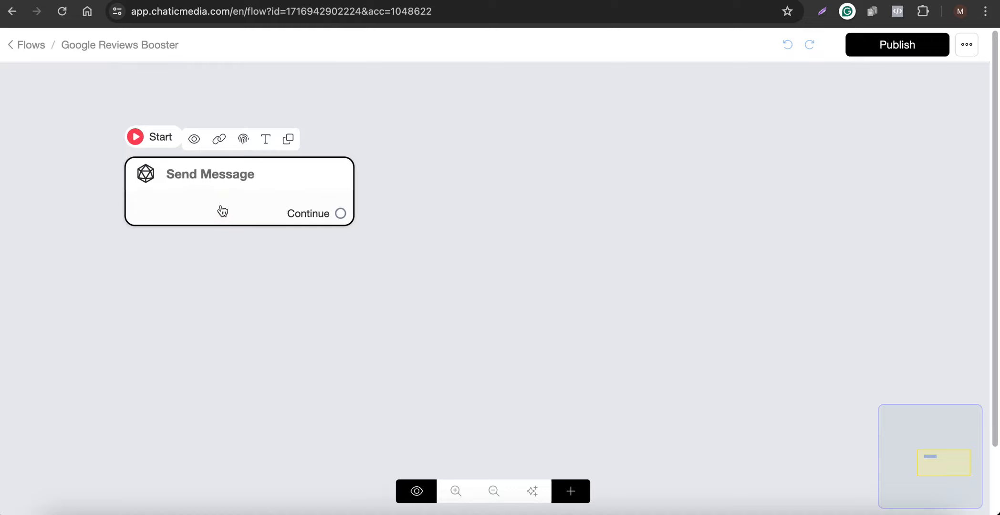
{"action": "left_click", "coordinate": [249, 184]}
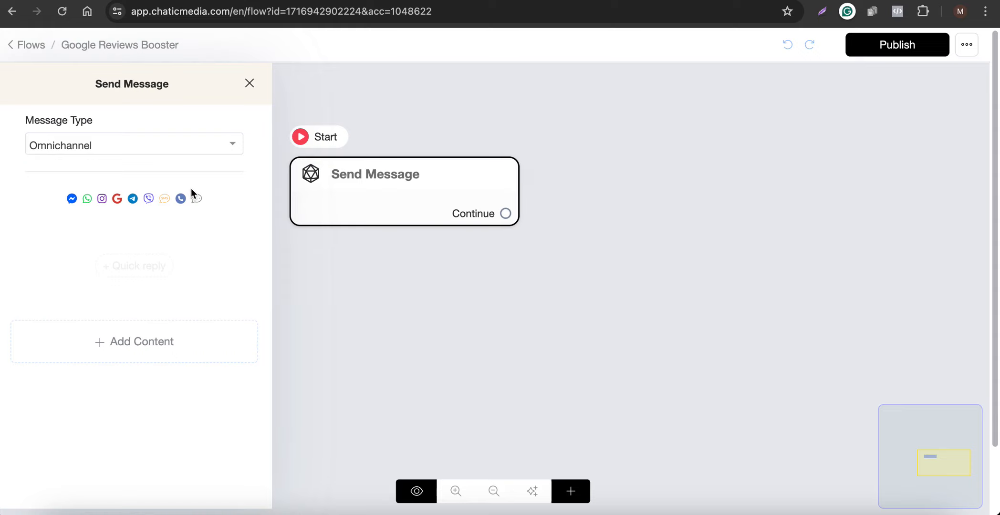
{"action": "left_click", "coordinate": [113, 342]}
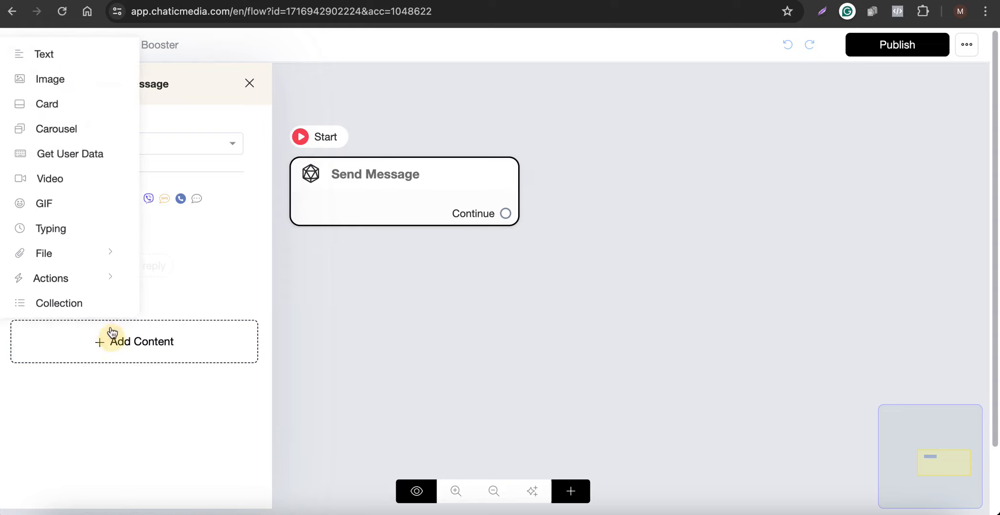
{"action": "left_click", "coordinate": [48, 57]}
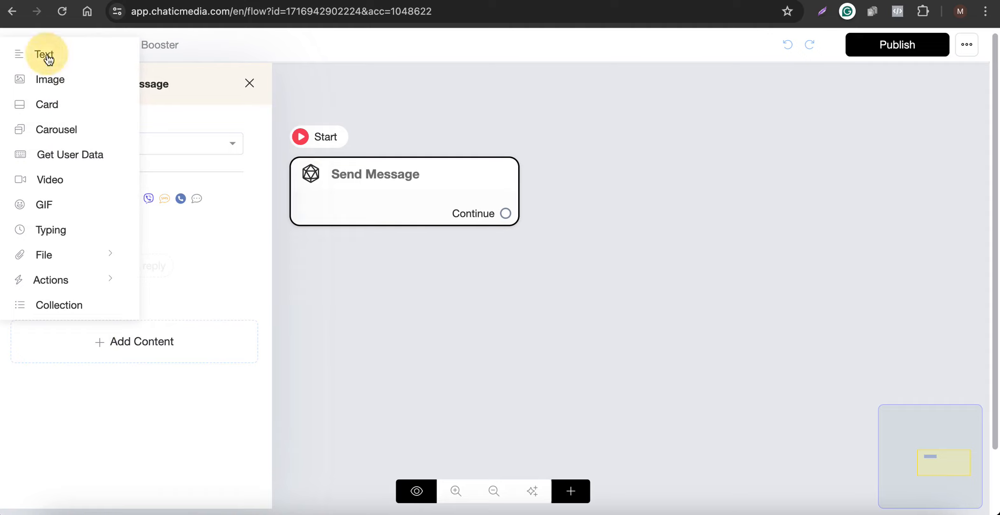
{"action": "left_click", "coordinate": [98, 243]}
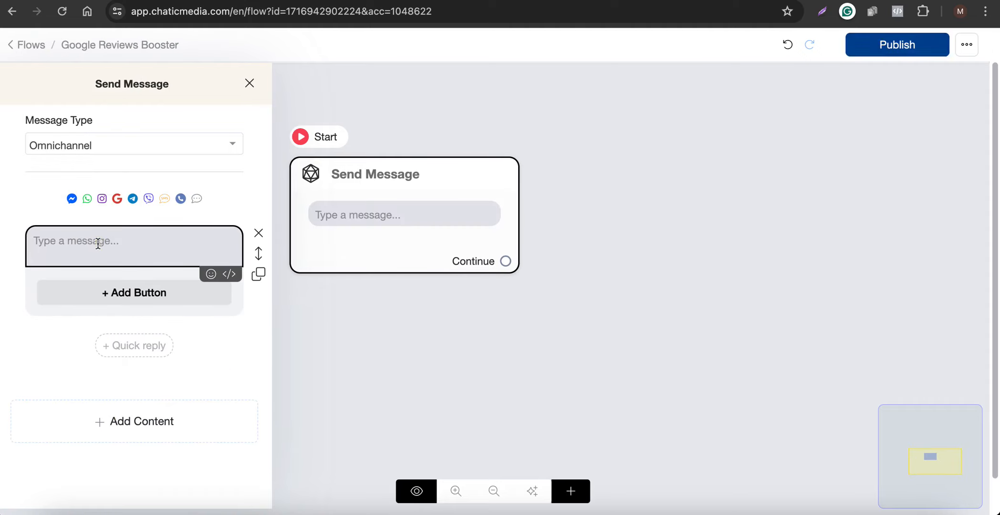
{"action": "type", "text": "Thanks for your recent visit. How would you rate our service?"}
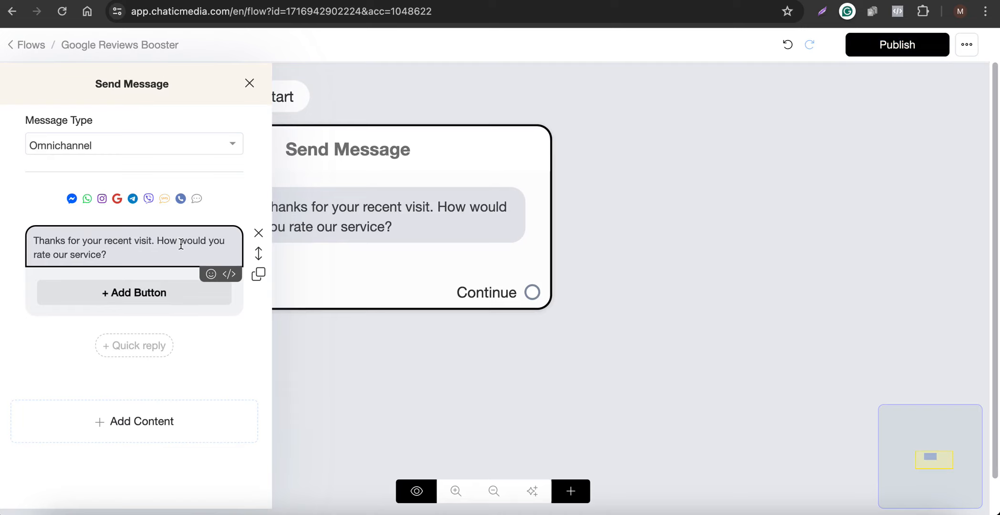
Add a quick reply to the message and insert a glowing star emoji into its label
{"action": "left_click", "coordinate": [134, 346]}
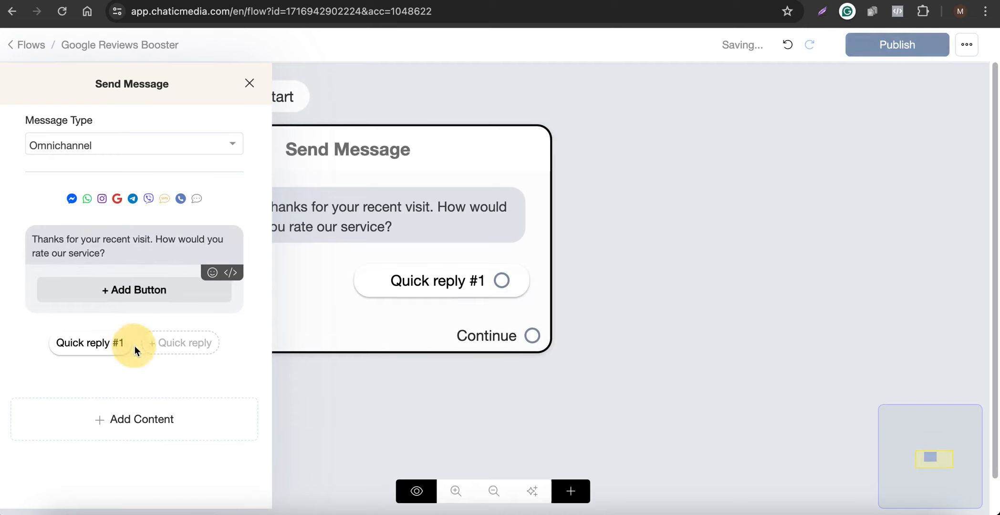
{"action": "left_click", "coordinate": [82, 347]}
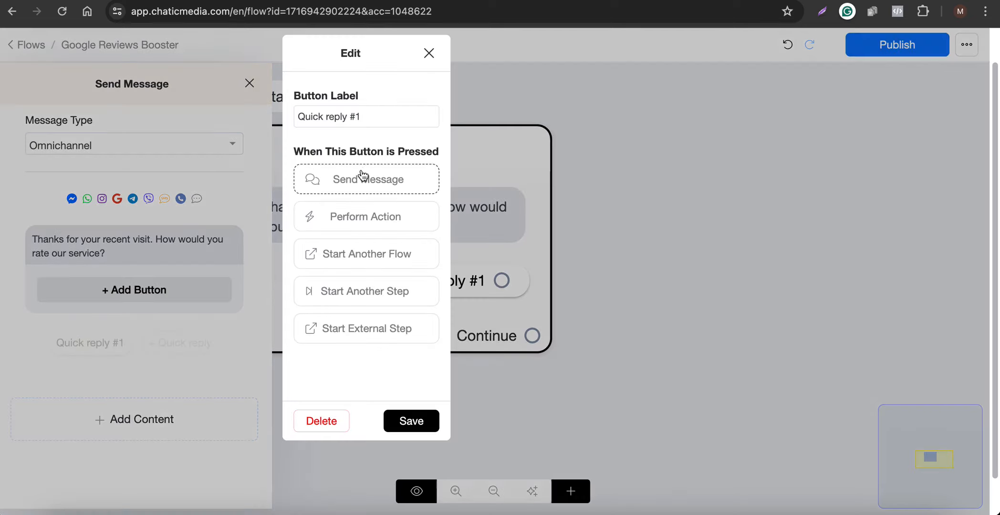
{"action": "left_click_drag", "start_coordinate": [380, 125], "coordinate": [297, 115]}
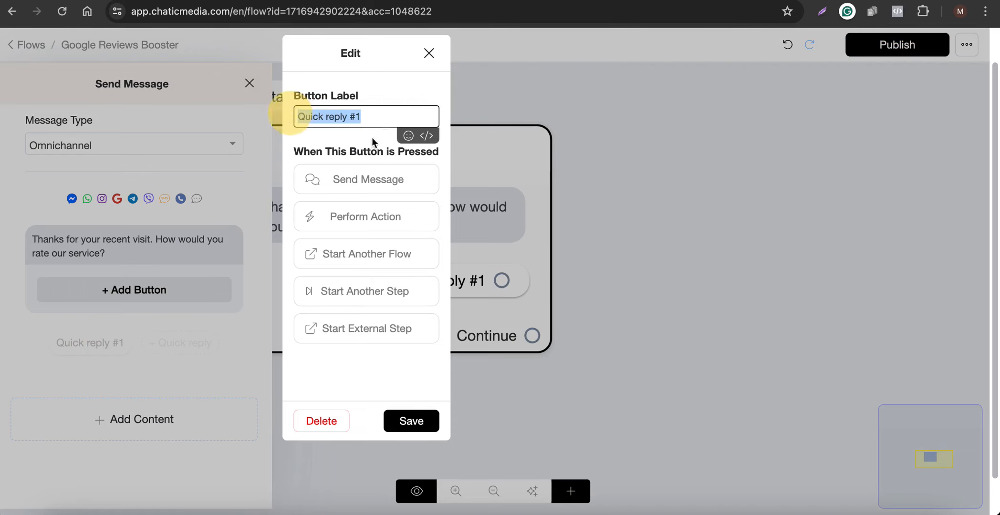
{"action": "left_click", "coordinate": [408, 135]}
{"action": "left_click", "coordinate": [324, 137]}
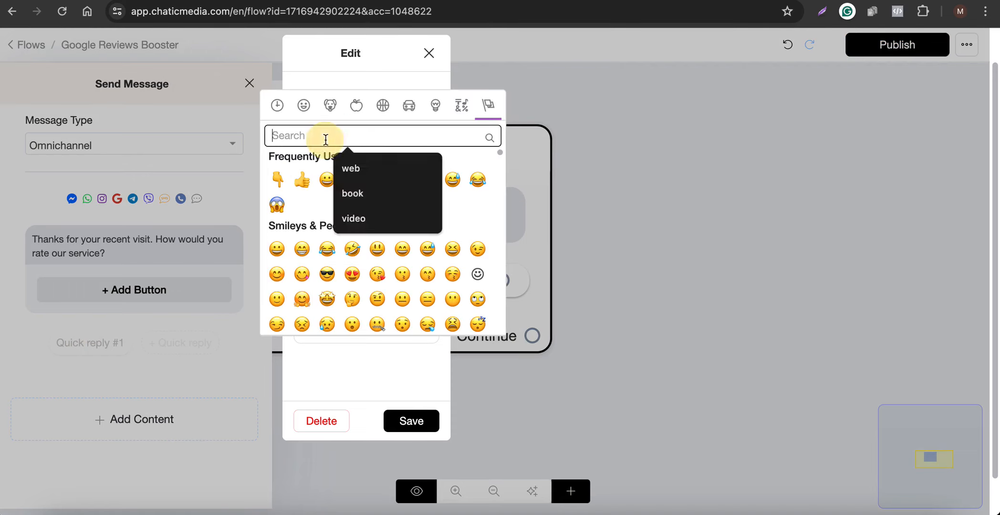
{"action": "type", "text": "sta"}
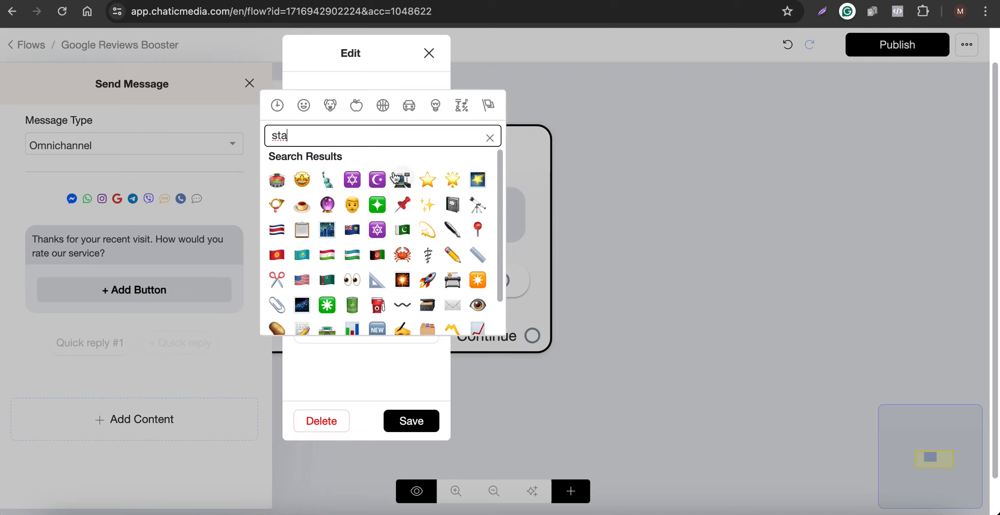
{"action": "left_click", "coordinate": [452, 180]}
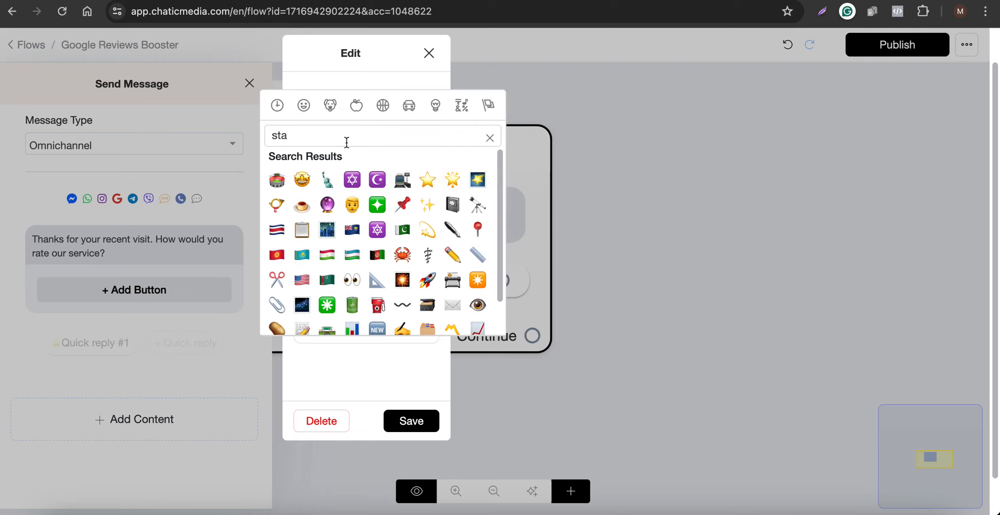
Set the first quick reply's label to five glowing stars followed by "Love it!" and save it
{"action": "left_click", "coordinate": [390, 81]}
{"action": "triple_click", "coordinate": [397, 119]}
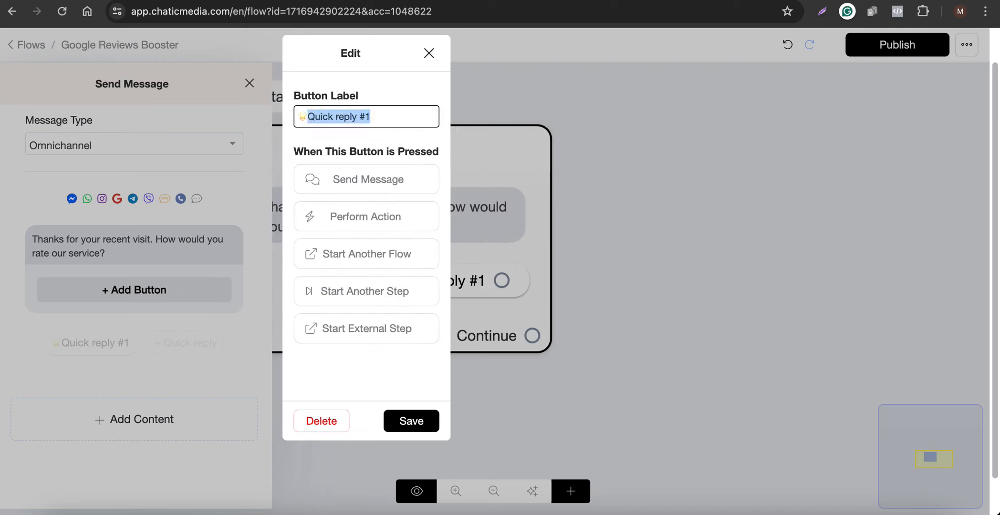
{"action": "key", "text": "BackSpace"}
{"action": "key", "text": "super+c"}
{"action": "left_click", "coordinate": [324, 117]}
{"action": "key", "text": "super+v"}
{"action": "key", "text": "super+v"}
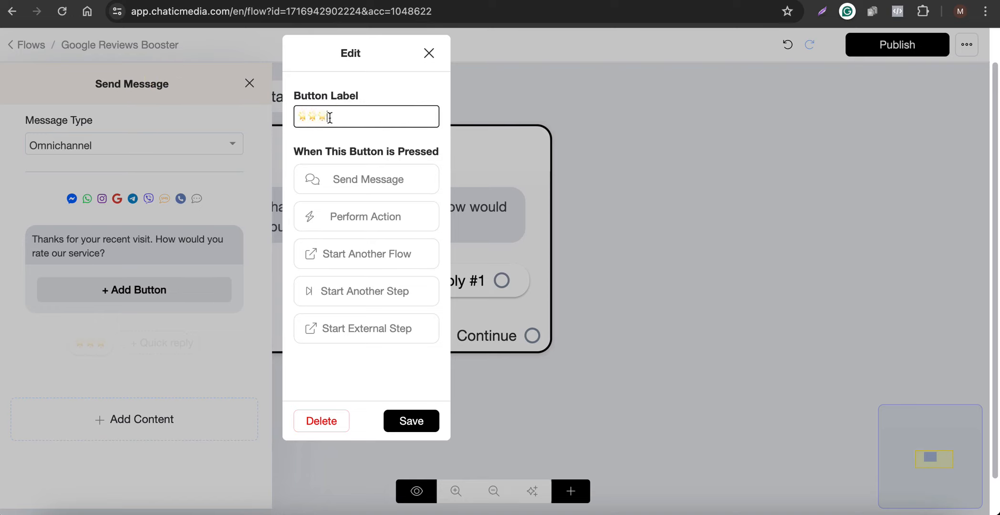
{"action": "key", "text": "super+v"}
{"action": "type", "text": "Love it!"}
{"action": "left_click", "coordinate": [415, 413]}
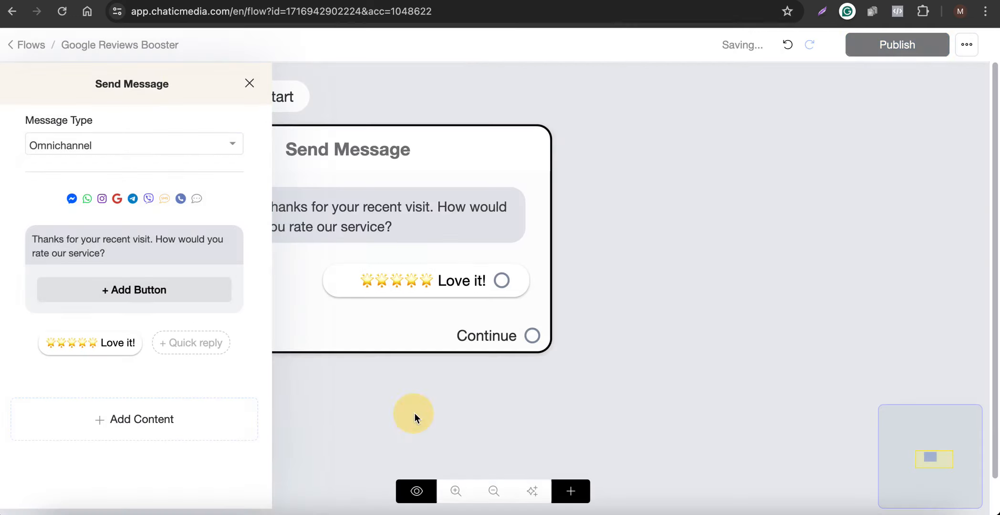
Add a second quick reply labelled with four stars copied from the first reply, followed by "Like it!"
{"action": "left_click", "coordinate": [101, 342]}
{"action": "left_click_drag", "start_coordinate": [333, 117], "coordinate": [250, 110]}
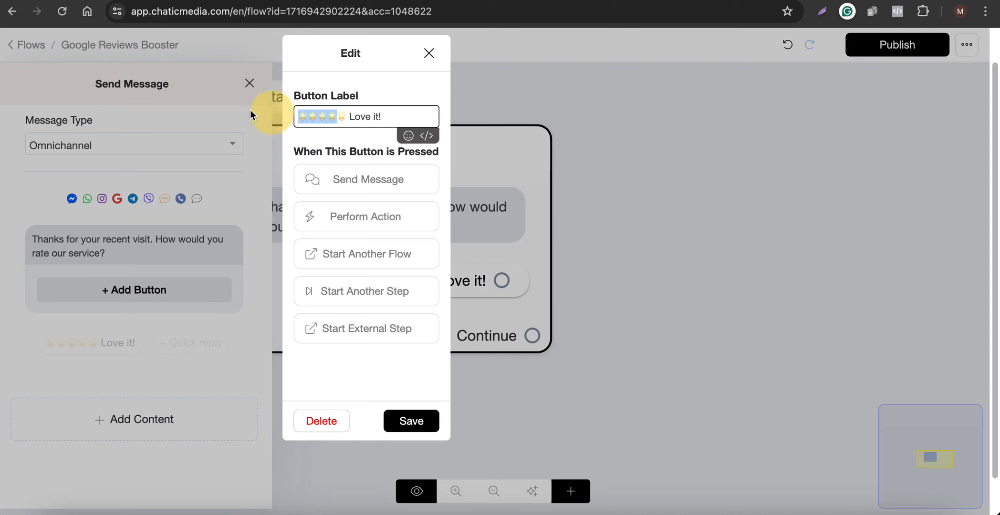
{"action": "left_click", "coordinate": [428, 52]}
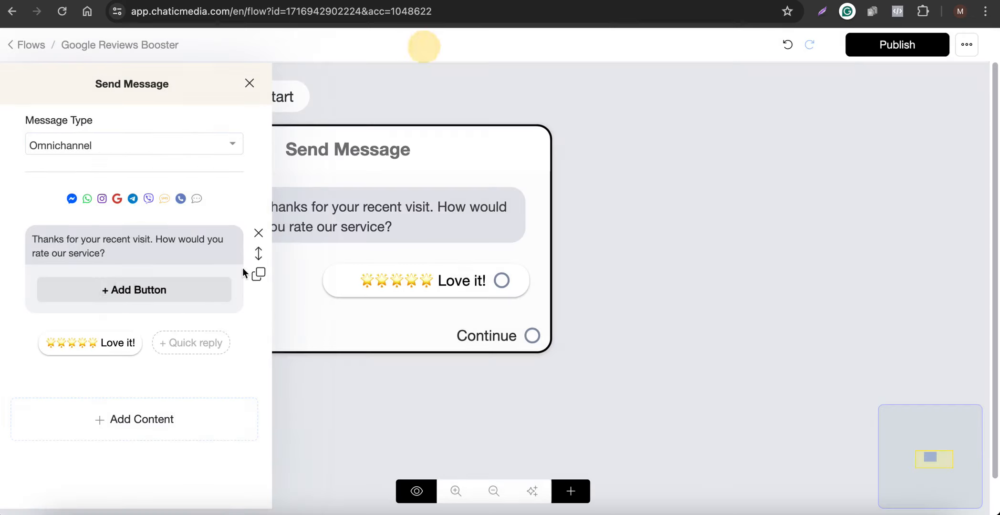
{"action": "left_click", "coordinate": [196, 343]}
{"action": "left_click", "coordinate": [196, 342]}
{"action": "left_click", "coordinate": [380, 120]}
{"action": "key", "text": "ctrl+a"}
{"action": "key", "text": "ctrl+v"}
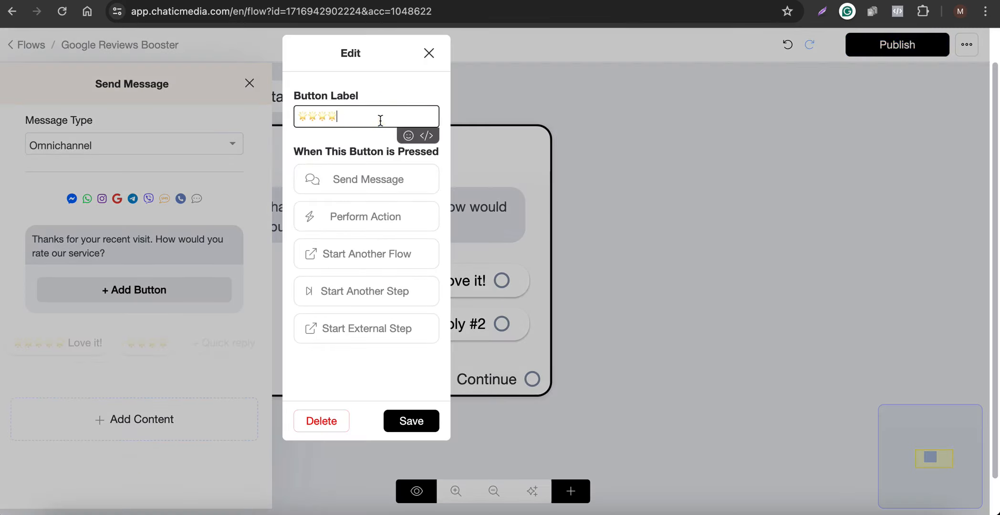
{"action": "type", "text": "Lie"}
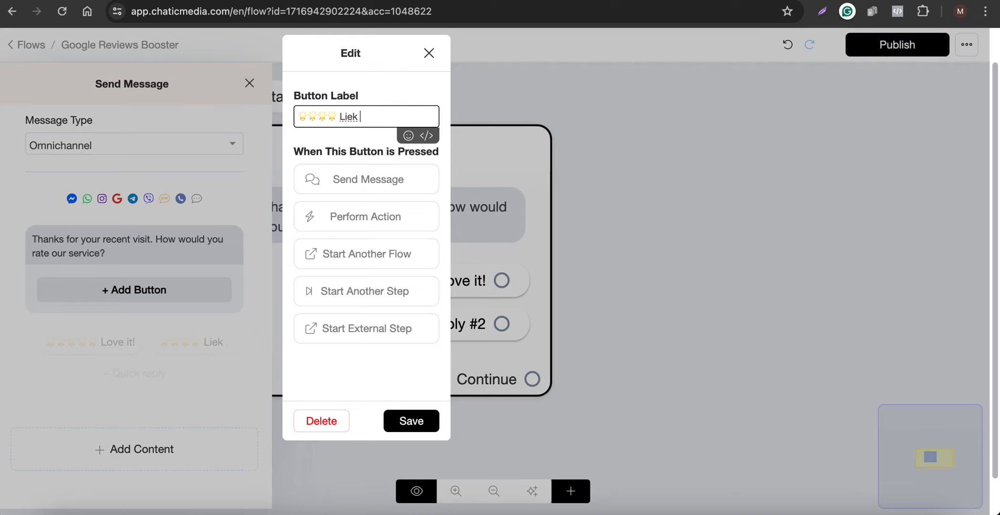
{"action": "type", "text": "ke it!"}
{"action": "left_click", "coordinate": [394, 420]}
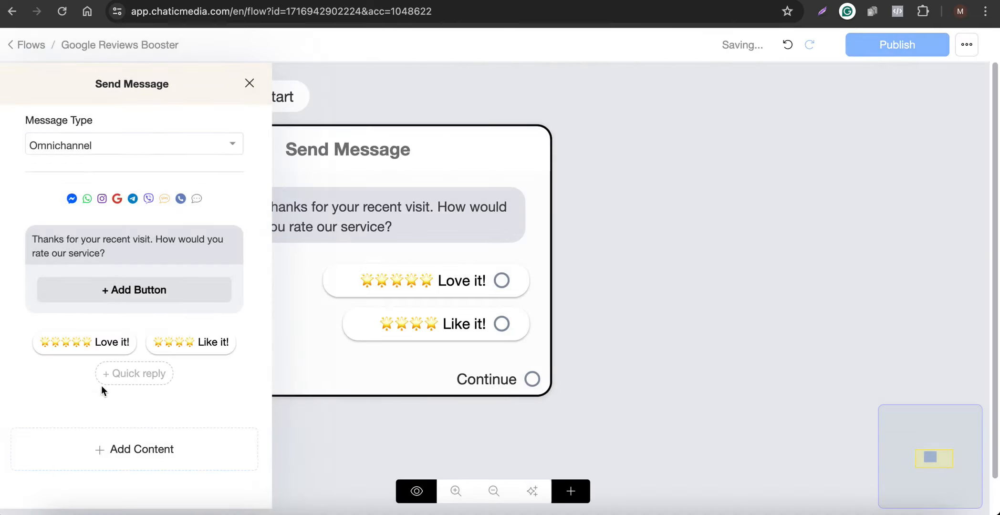
Add a third quick reply labelled with three glowing stars and "OK!", and save it
{"action": "left_click", "coordinate": [131, 374]}
{"action": "left_click", "coordinate": [87, 373]}
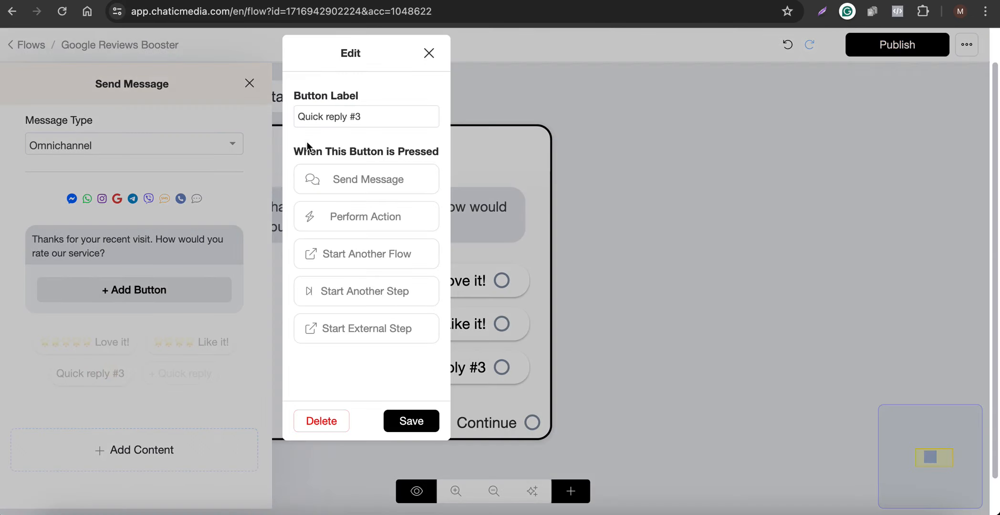
{"action": "left_click", "coordinate": [388, 114]}
{"action": "key", "text": "super+v"}
{"action": "left_click_drag", "start_coordinate": [327, 119], "coordinate": [353, 118]}
{"action": "type", "text": "OK!"}
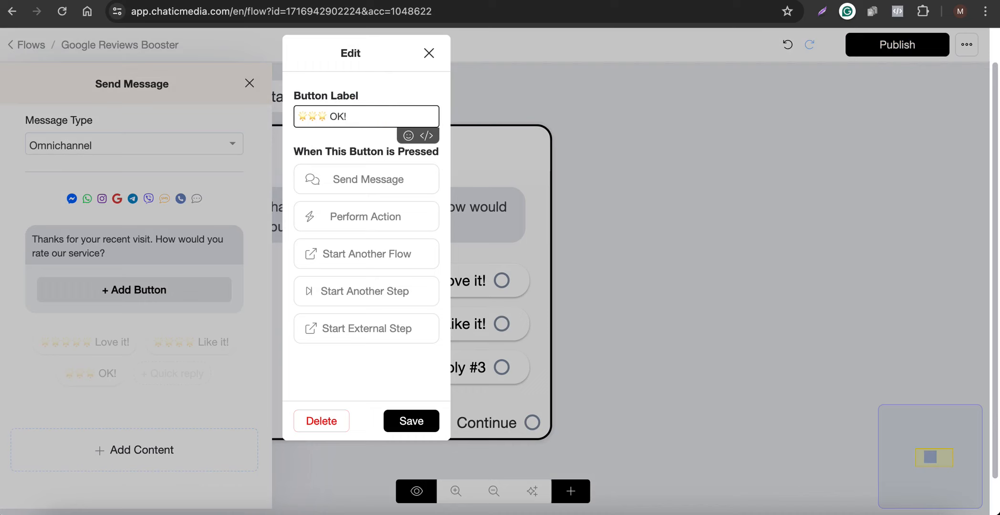
{"action": "left_click", "coordinate": [389, 423]}
Add a fourth quick reply labelled with two glowing stars and "Not Bad!", and save it
{"action": "left_click", "coordinate": [179, 377]}
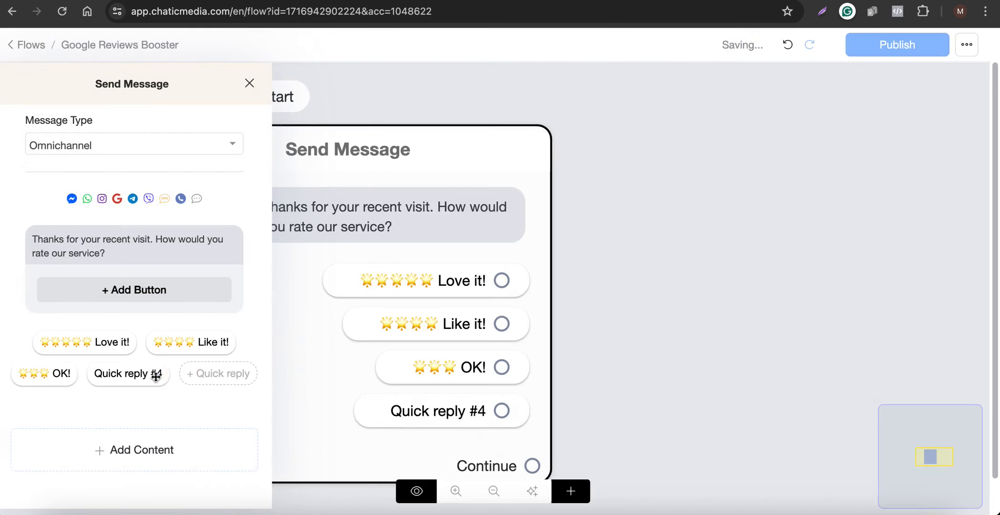
{"action": "left_click", "coordinate": [128, 373]}
{"action": "left_click_drag", "start_coordinate": [399, 116], "coordinate": [232, 117]}
{"action": "type", "text": "⭐⭐⭐⭐"}
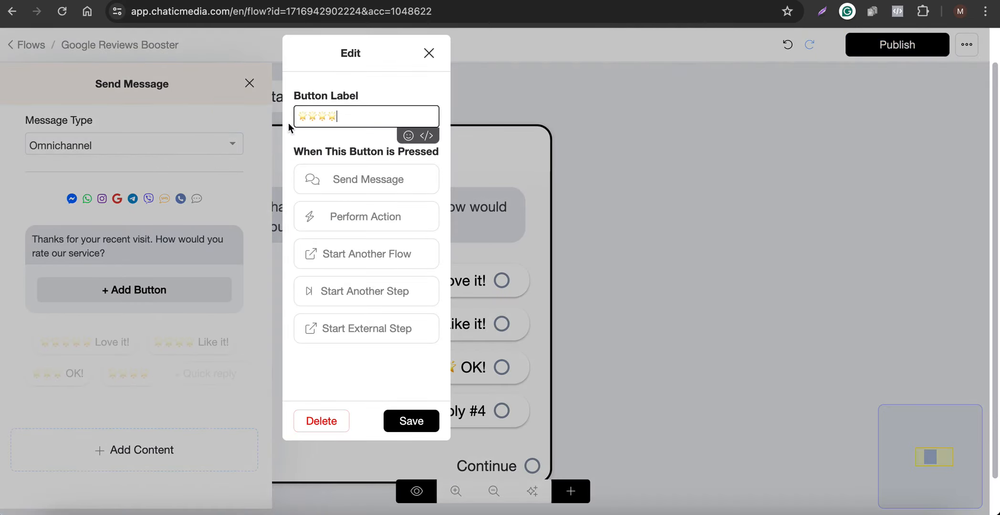
{"action": "left_click_drag", "start_coordinate": [311, 118], "coordinate": [392, 116]}
{"action": "key", "text": "Right"}
{"action": "key", "text": "BackSpace"}
{"action": "key", "text": "BackSpace"}
{"action": "key", "text": "BackSpace"}
{"action": "key", "text": "super+z"}
{"action": "type", "text": "Not Bad!"}
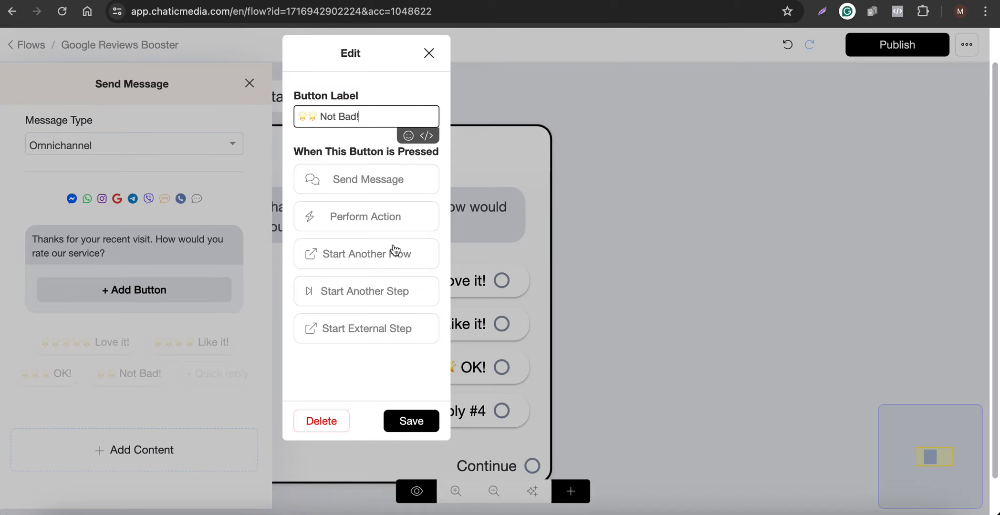
{"action": "left_click", "coordinate": [409, 420]}
Add a fifth quick reply labelled with one glowing star and "Very Bad!", and save it
{"action": "left_click", "coordinate": [208, 380]}
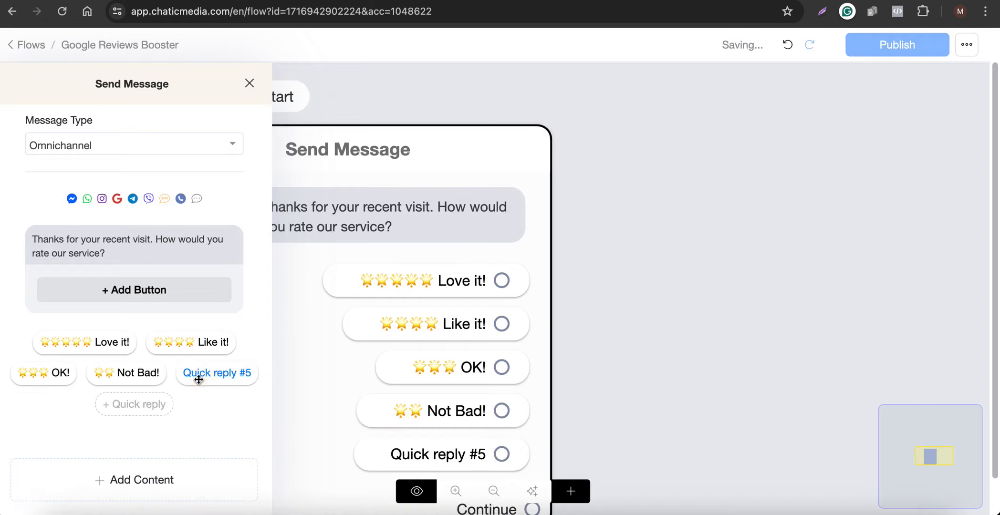
{"action": "left_click", "coordinate": [214, 374]}
{"action": "left_click_drag", "start_coordinate": [377, 117], "coordinate": [232, 107]}
{"action": "type", "text": "🌟🌟🌟🌟"}
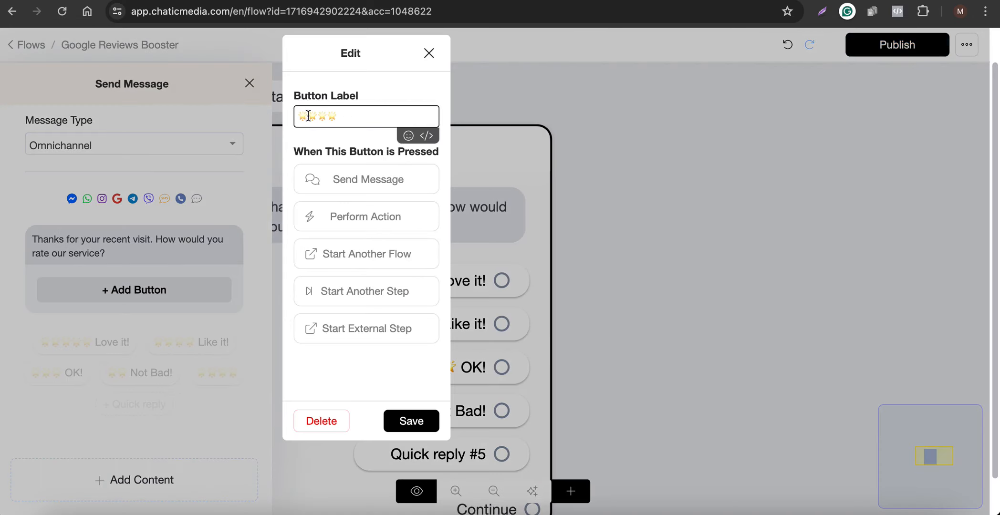
{"action": "left_click_drag", "start_coordinate": [308, 116], "coordinate": [393, 123]}
{"action": "type", "text": "Very "}
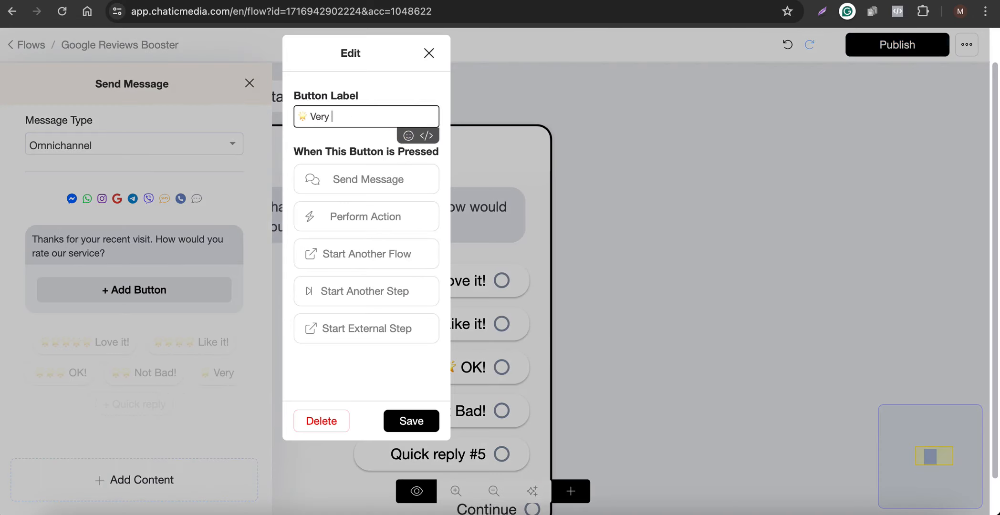
{"action": "type", "text": "Bad!"}
{"action": "left_click", "coordinate": [423, 418]}
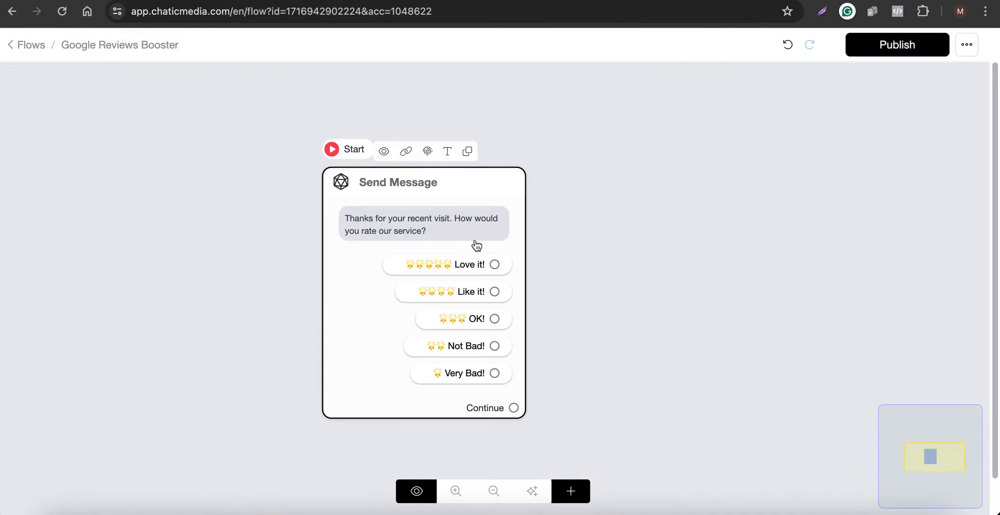
Connect the five-star "Love it!" reply to a new Send Message step containing the text "That's great!"
{"action": "scroll", "coordinate": [460, 336], "scroll_direction": "up", "scroll_amount": 3}
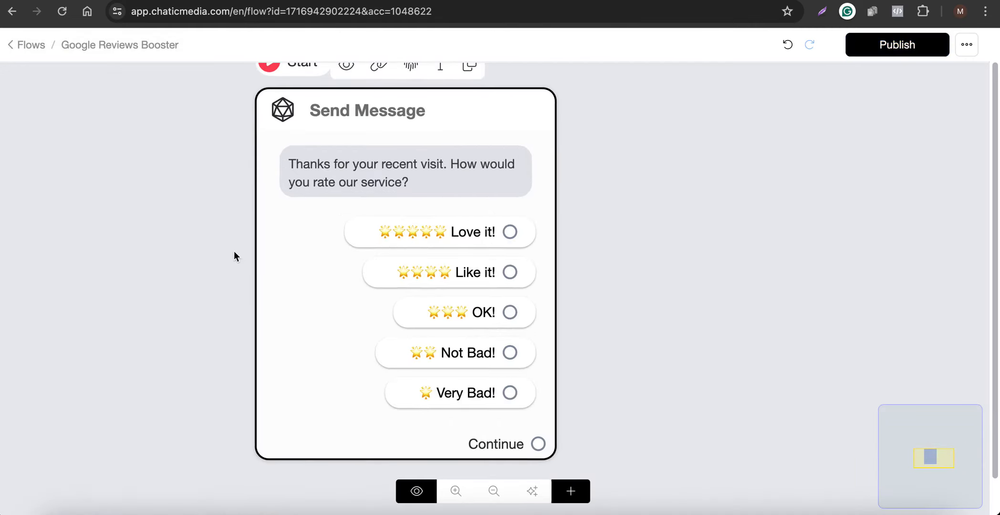
{"action": "scroll", "coordinate": [299, 286], "scroll_direction": "down", "scroll_amount": 3}
{"action": "scroll", "coordinate": [263, 250], "scroll_direction": "right", "scroll_amount": 5}
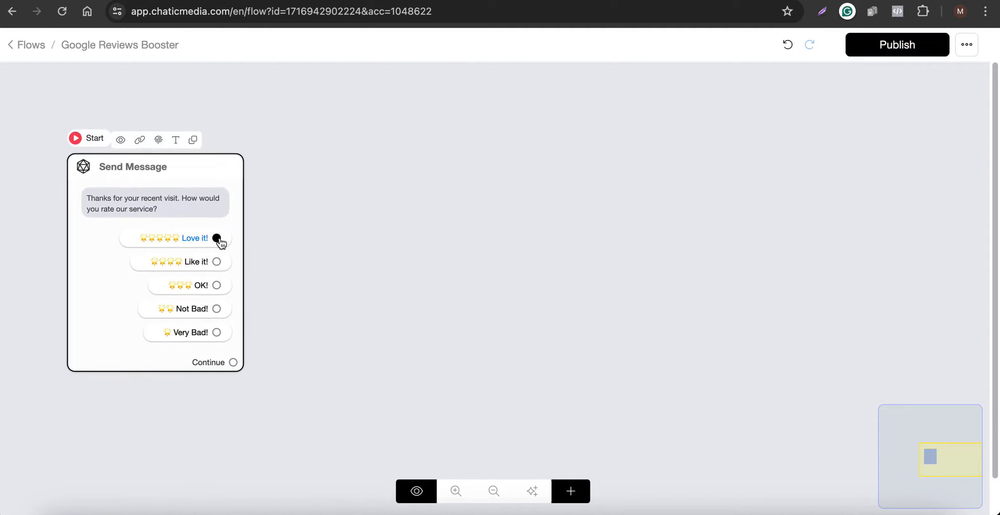
{"action": "left_click_drag", "start_coordinate": [218, 238], "coordinate": [404, 165]}
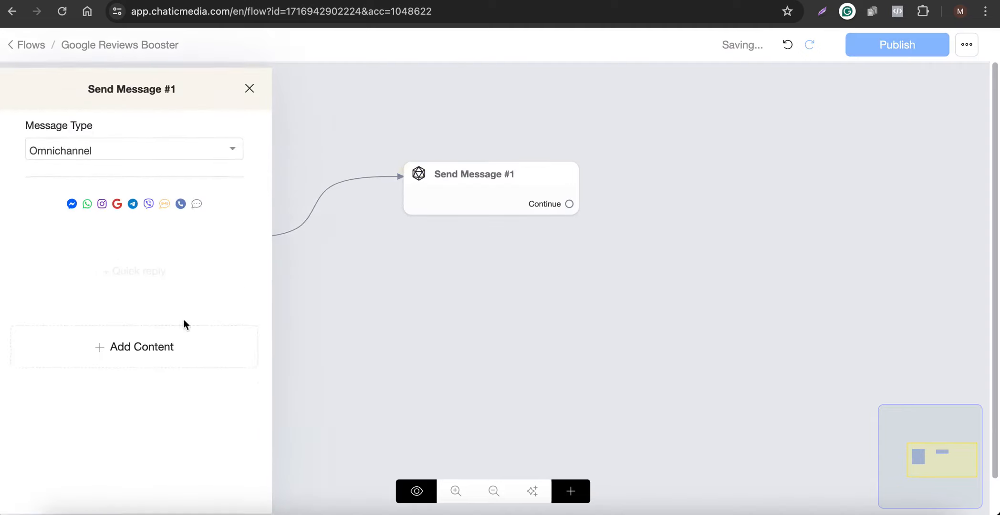
{"action": "left_click", "coordinate": [157, 339]}
{"action": "left_click", "coordinate": [58, 51]}
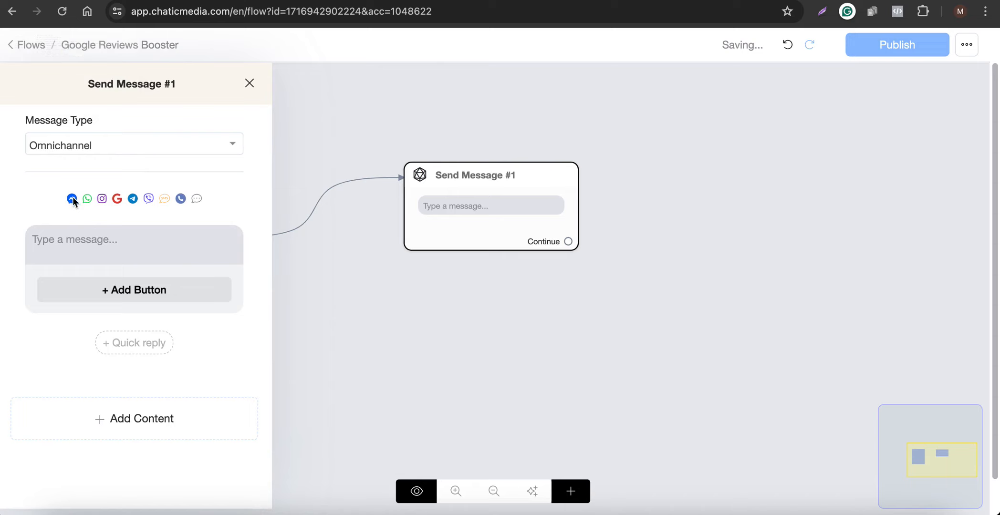
{"action": "left_click", "coordinate": [84, 232]}
{"action": "type", "text": "That"}
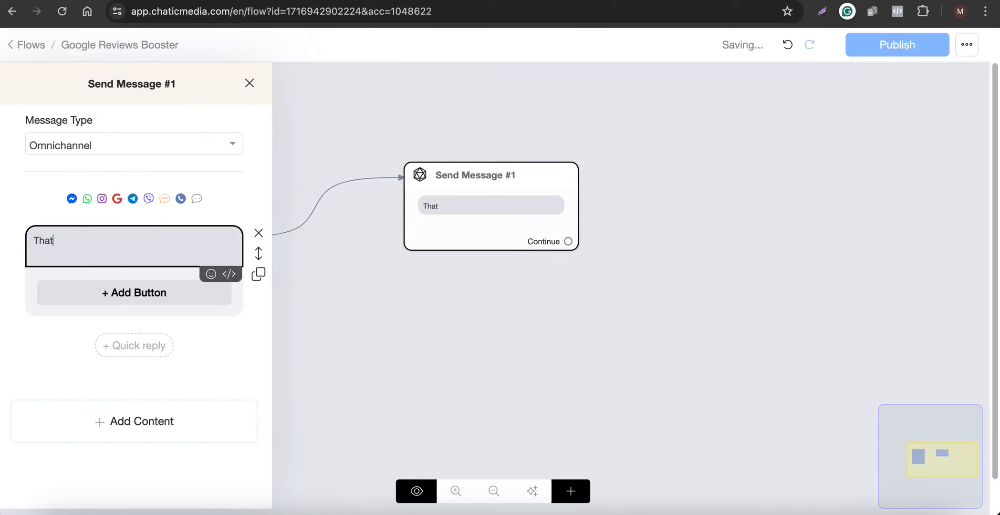
{"action": "type", "text": "'s great!"}
Add a second text block reading "Would you mind leaving a quick review on Google? Please tap the button below"
{"action": "left_click", "coordinate": [99, 420]}
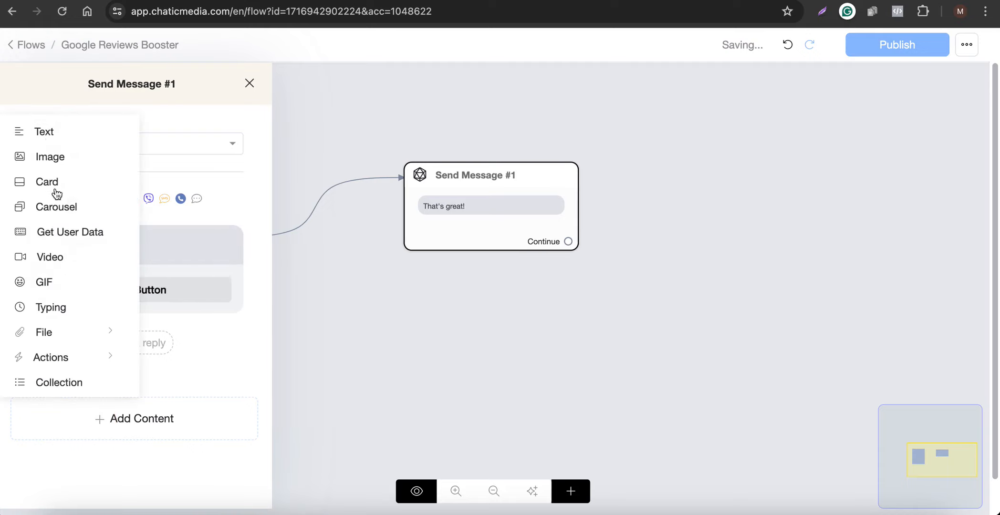
{"action": "left_click", "coordinate": [48, 134]}
{"action": "left_click", "coordinate": [109, 354]}
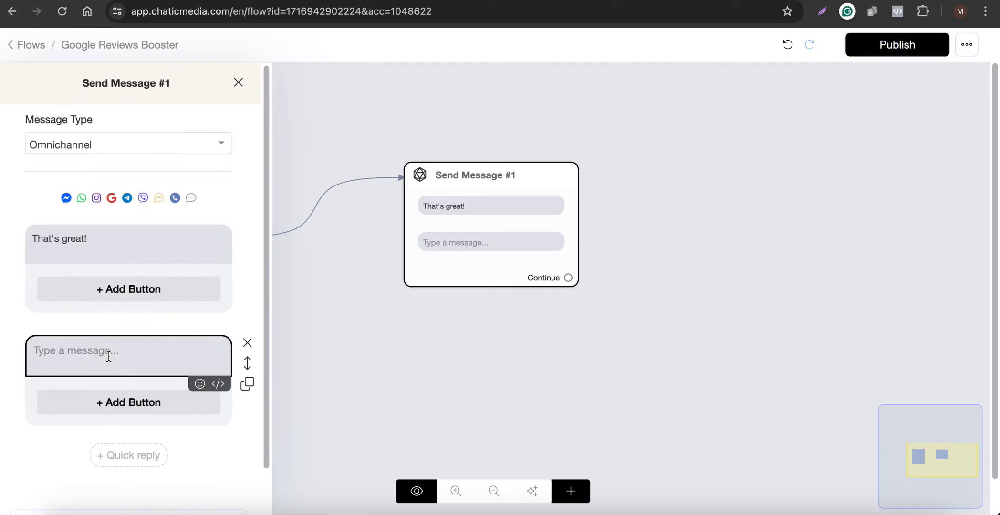
{"action": "key", "text": "F5"}
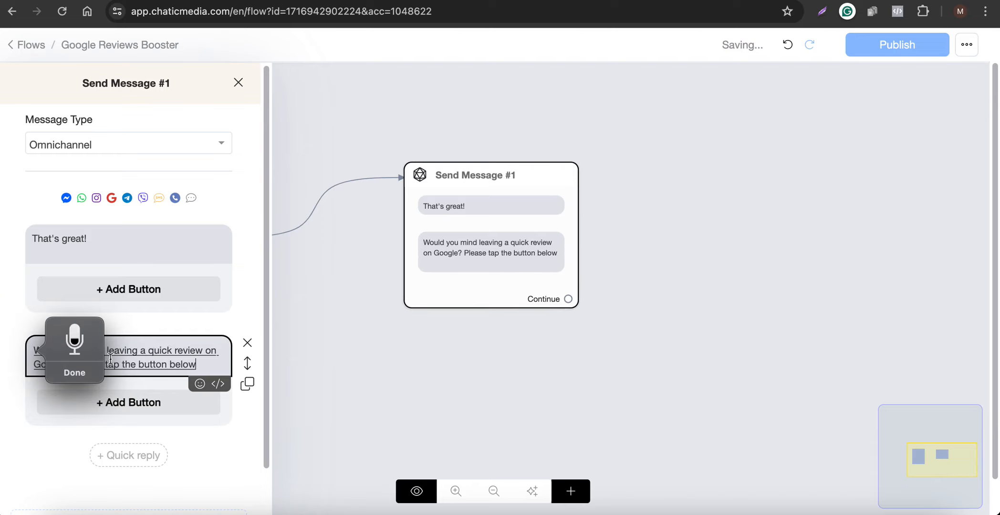
Find a hand emoji with the search "hand" and append the downward-pointing one to the review request text
{"action": "left_click", "coordinate": [200, 384]}
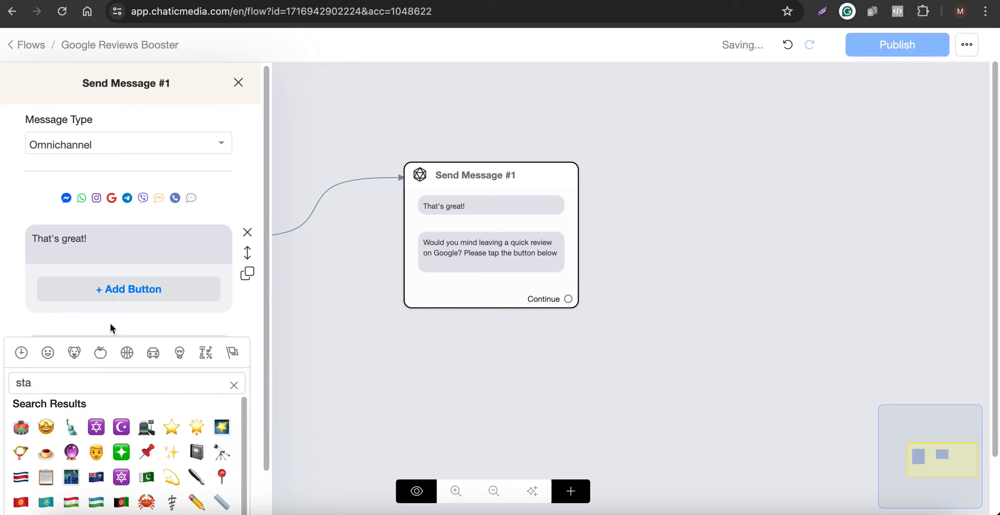
{"action": "left_click", "coordinate": [105, 382]}
{"action": "left_click_drag", "start_coordinate": [105, 381], "coordinate": [17, 380]}
{"action": "type", "text": "hand"}
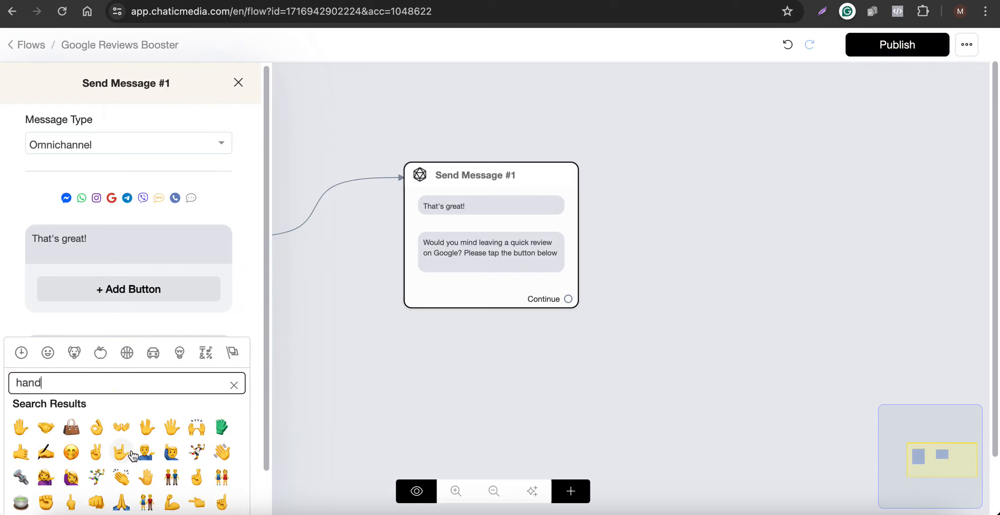
{"action": "scroll", "coordinate": [100, 454], "scroll_direction": "down", "scroll_amount": 2}
{"action": "left_click", "coordinate": [48, 460]}
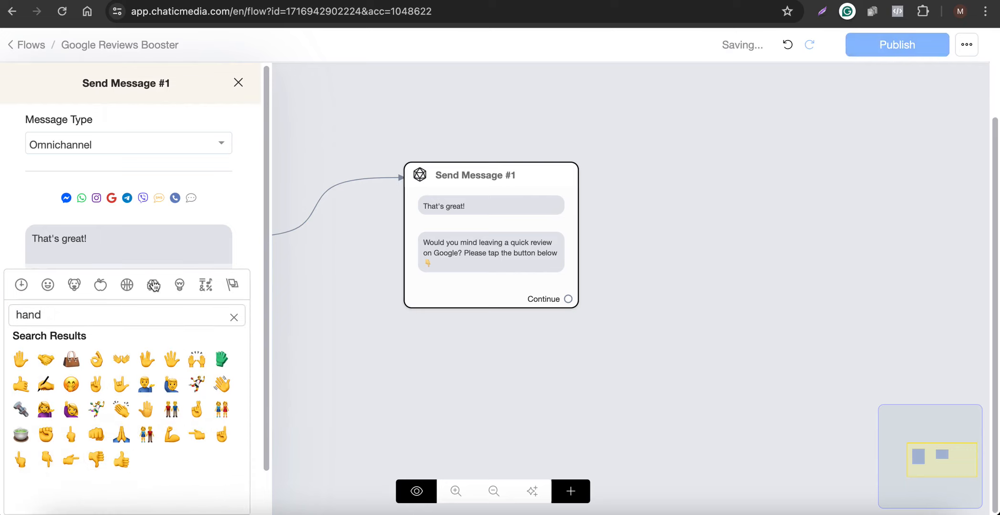
{"action": "left_click", "coordinate": [439, 375]}
Link the four-star "Like it!" reply to the "That's great!" message, moved slightly closer, and open that message for editing
{"action": "scroll", "coordinate": [511, 290], "scroll_direction": "up", "scroll_amount": 5}
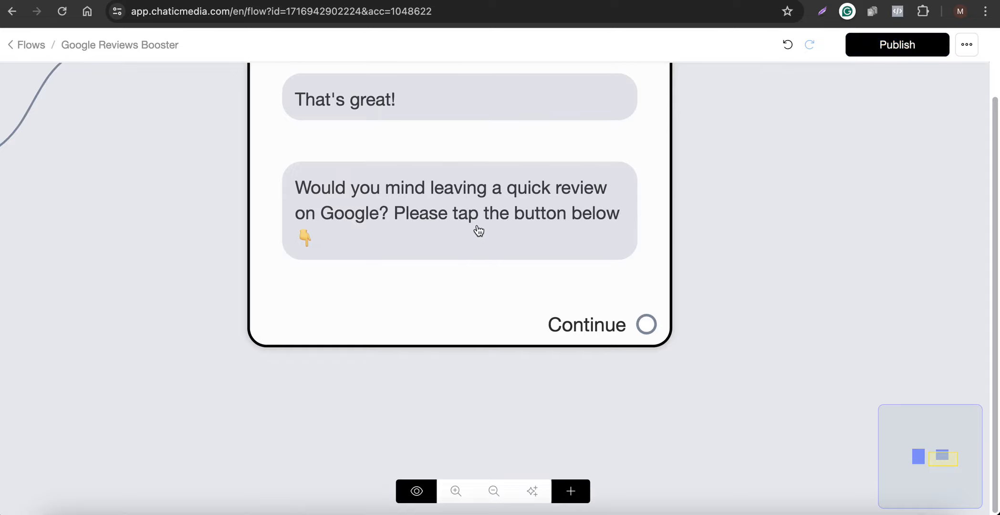
{"action": "scroll", "coordinate": [478, 231], "scroll_direction": "down", "scroll_amount": 5}
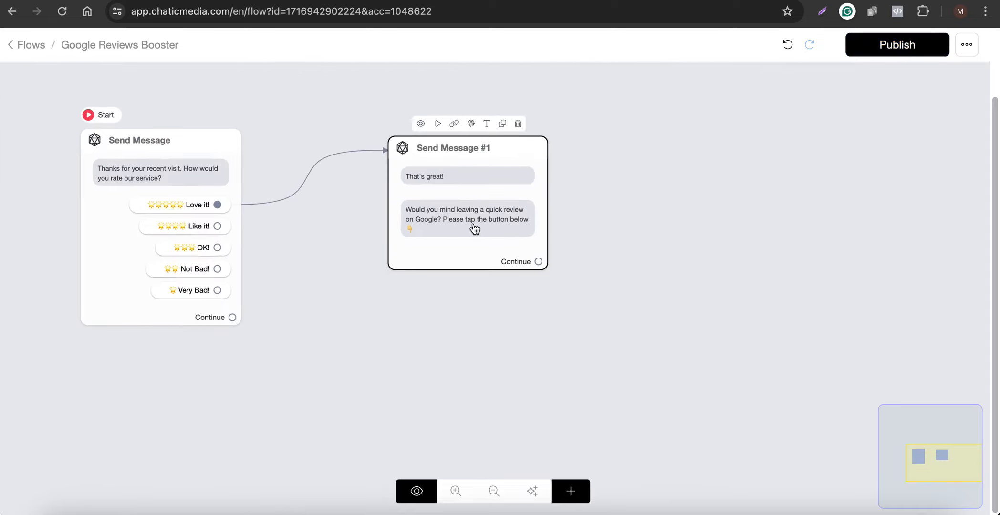
{"action": "left_click_drag", "start_coordinate": [216, 228], "coordinate": [484, 194]}
{"action": "left_click_drag", "start_coordinate": [485, 195], "coordinate": [457, 170]}
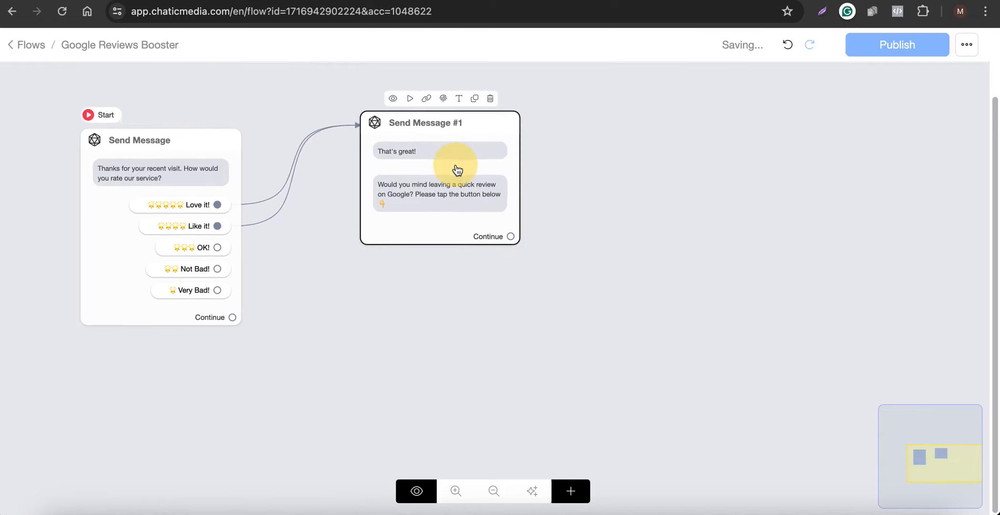
{"action": "left_click", "coordinate": [457, 215]}
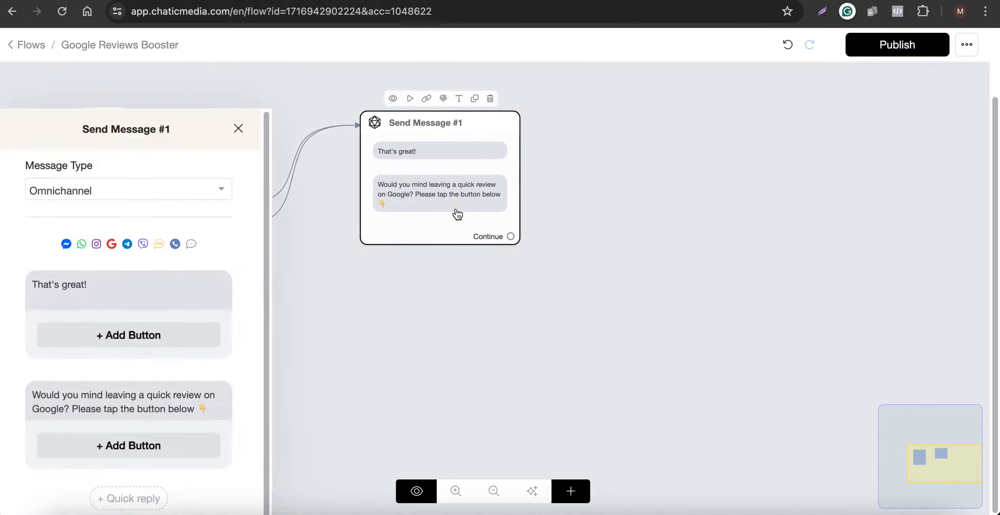
{"action": "left_click", "coordinate": [170, 353]}
Switch to Google and search for "dentist office in texas maps"
{"action": "left_click", "coordinate": [618, 93]}
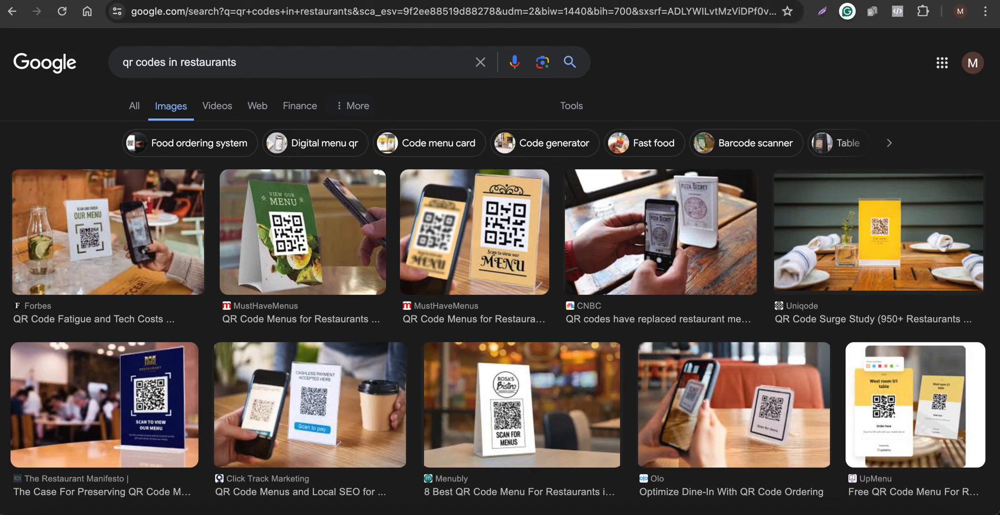
{"action": "left_click_drag", "start_coordinate": [267, 66], "coordinate": [35, 61]}
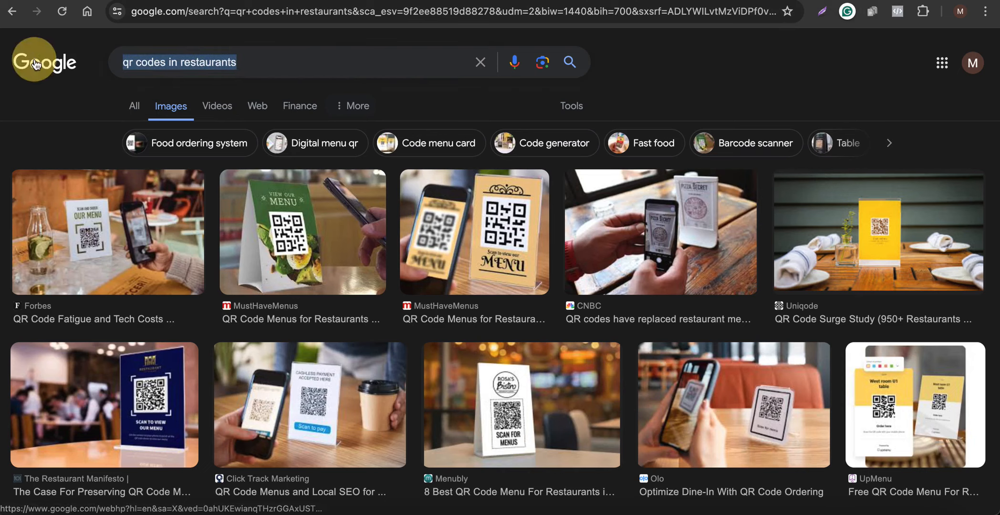
{"action": "type", "text": "dentist "}
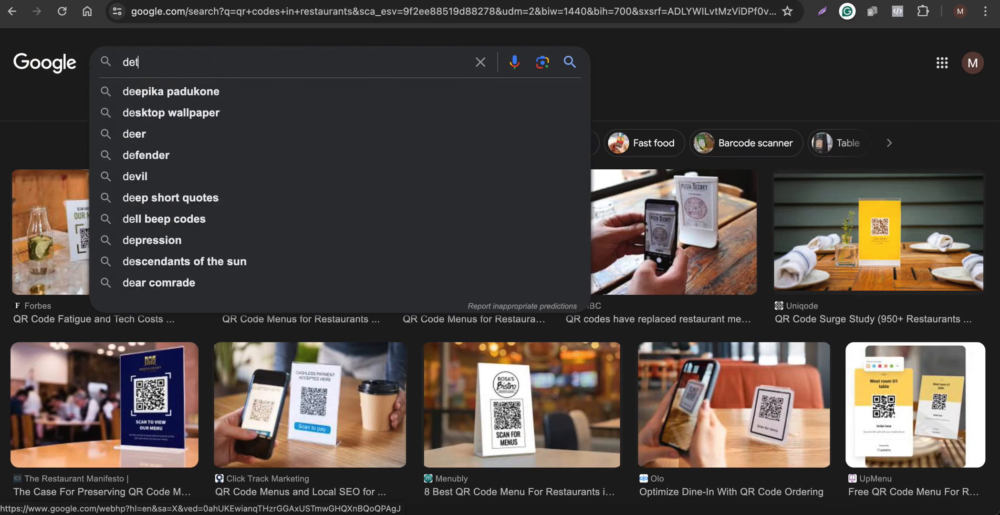
{"action": "type", "text": "off"}
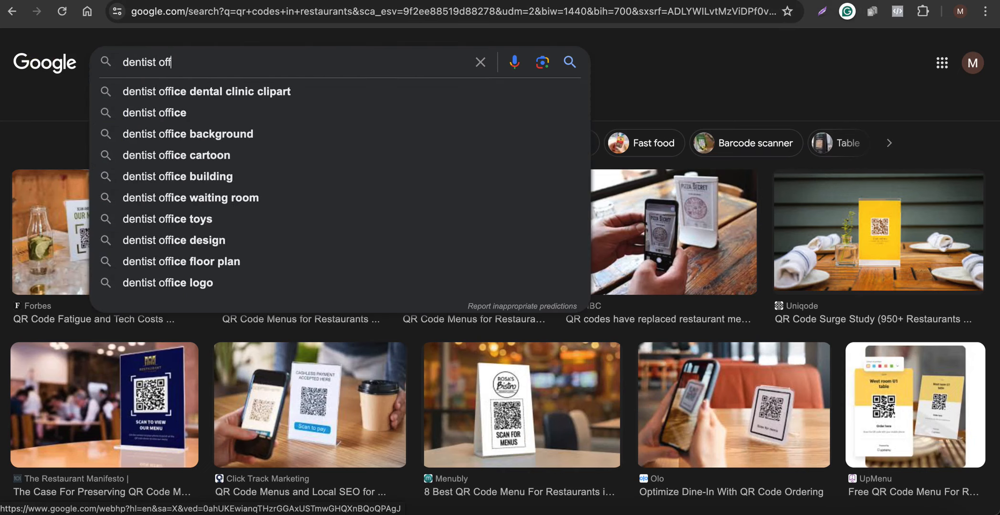
{"action": "type", "text": "ice in texas"}
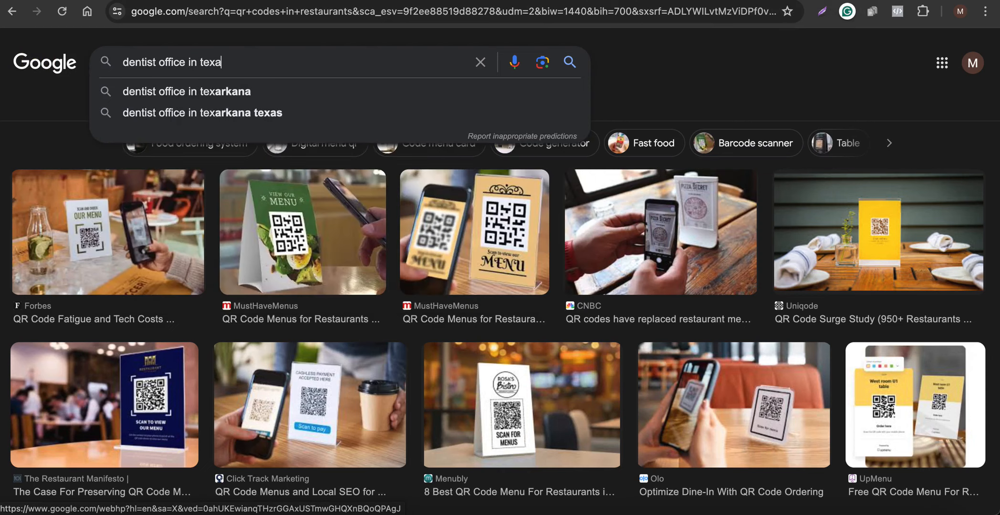
{"action": "key", "text": "Return"}
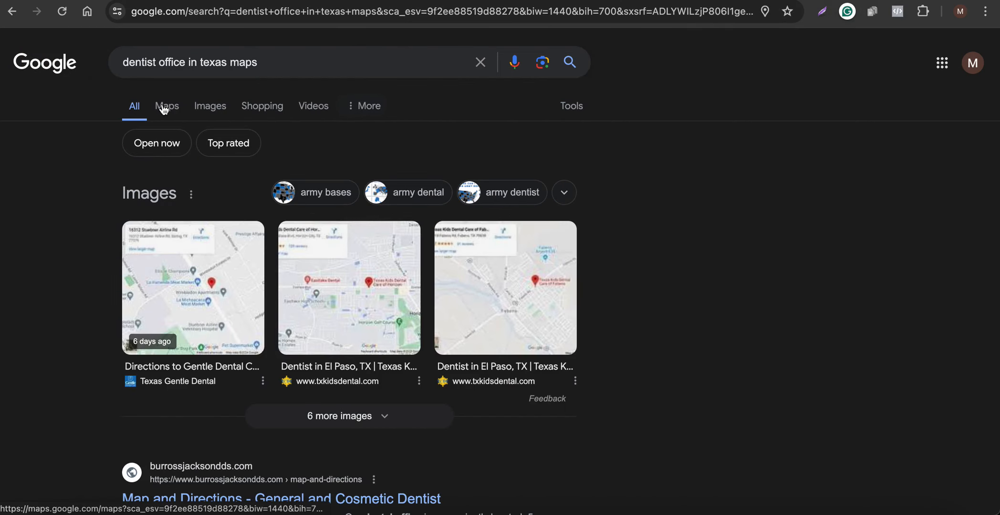
Open the reviews of "Texas City Dental - Dentist in Texas City" in Google Maps and copy the page's web address
{"action": "left_click", "coordinate": [164, 110]}
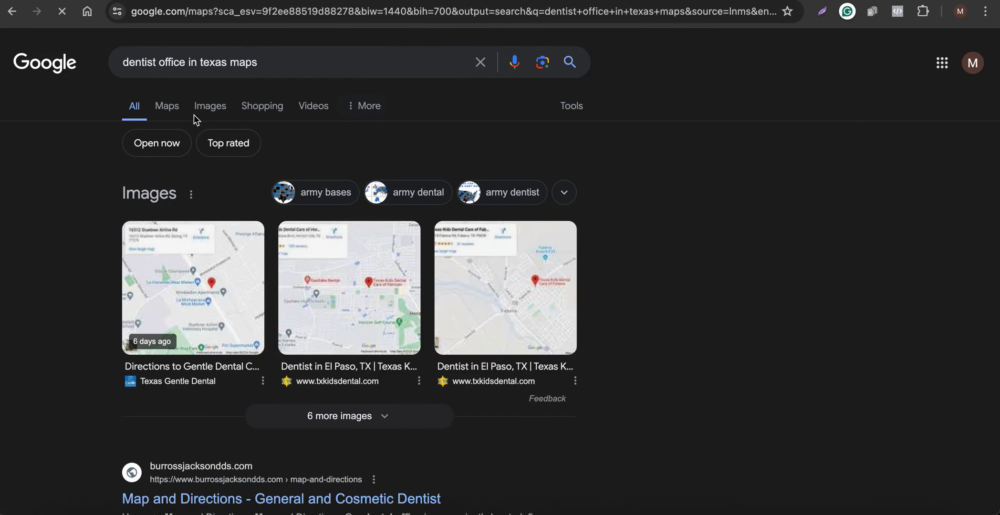
{"action": "scroll", "coordinate": [161, 203], "scroll_direction": "down", "scroll_amount": 1}
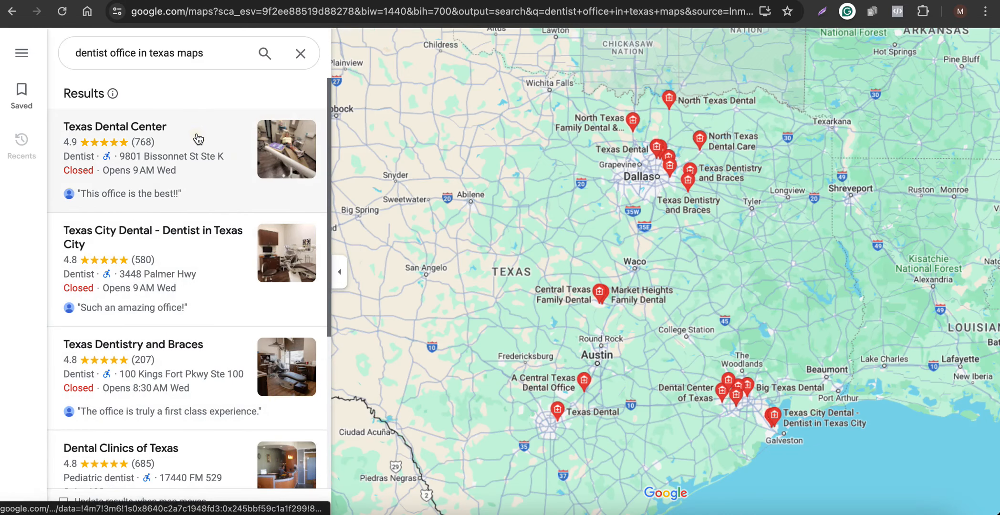
{"action": "left_click", "coordinate": [143, 135]}
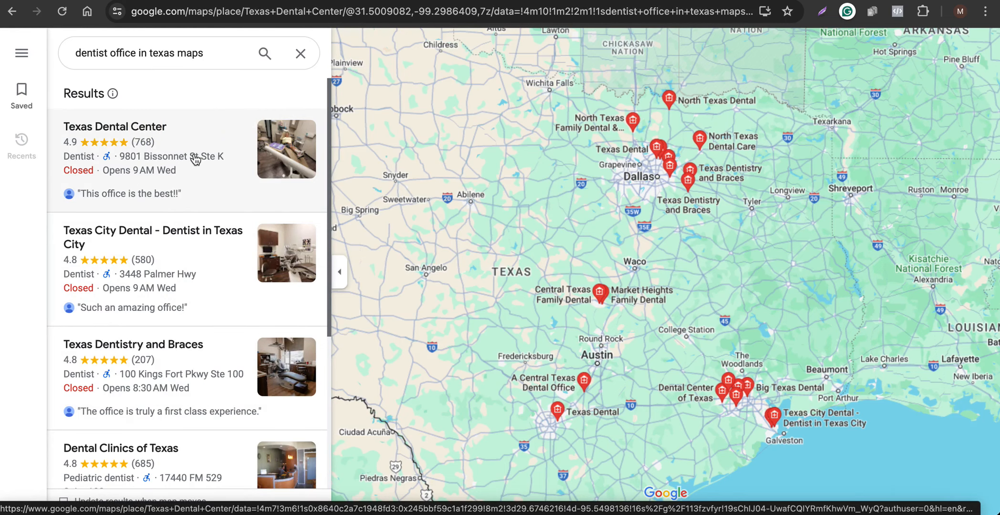
{"action": "scroll", "coordinate": [196, 207], "scroll_direction": "down", "scroll_amount": 2}
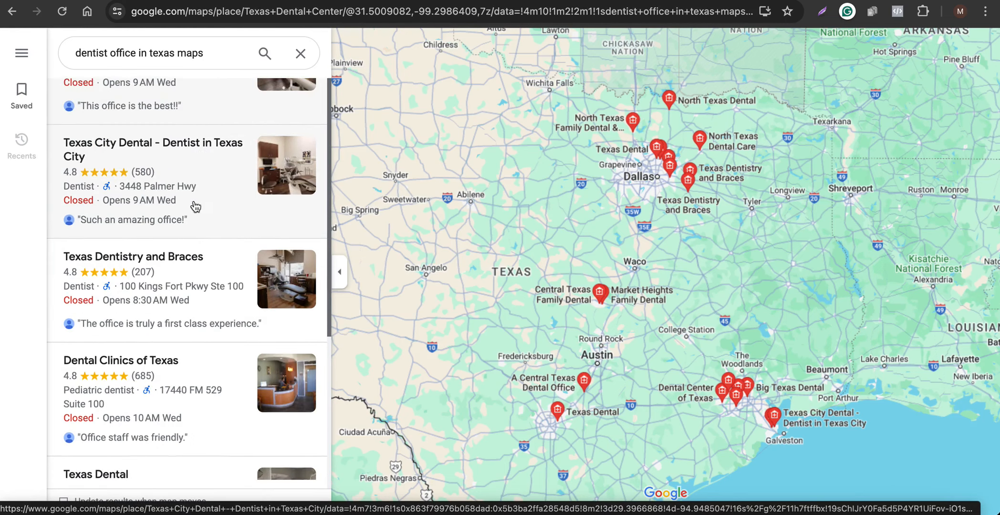
{"action": "left_click", "coordinate": [196, 172]}
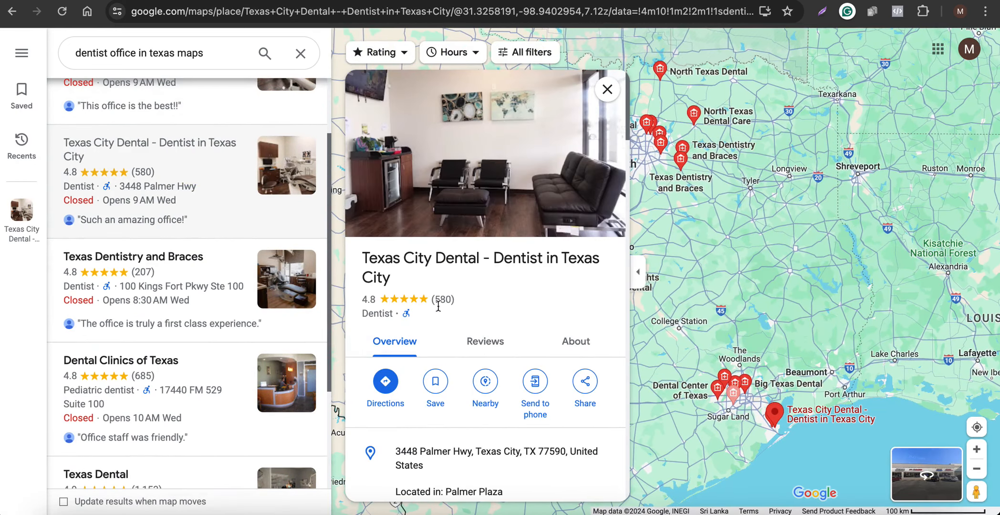
{"action": "left_click", "coordinate": [483, 346]}
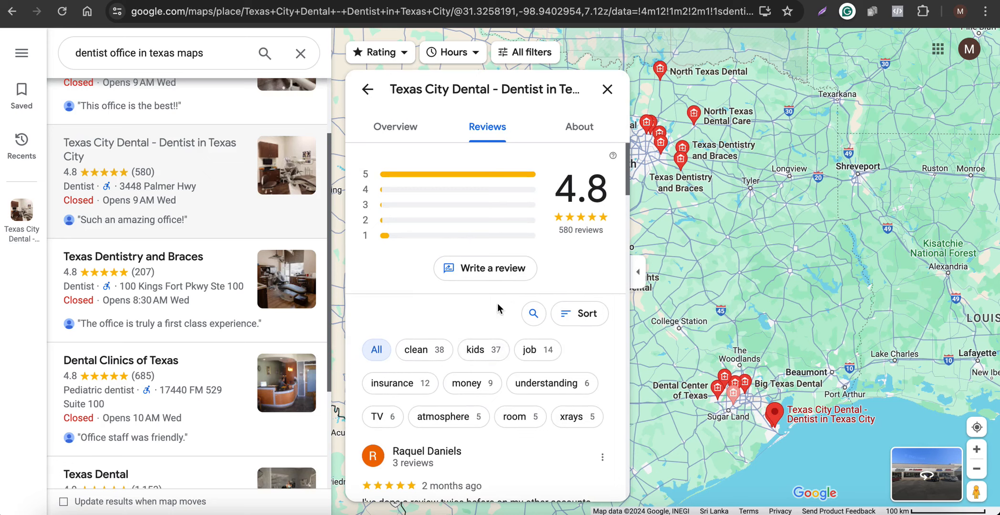
{"action": "left_click", "coordinate": [395, 11]}
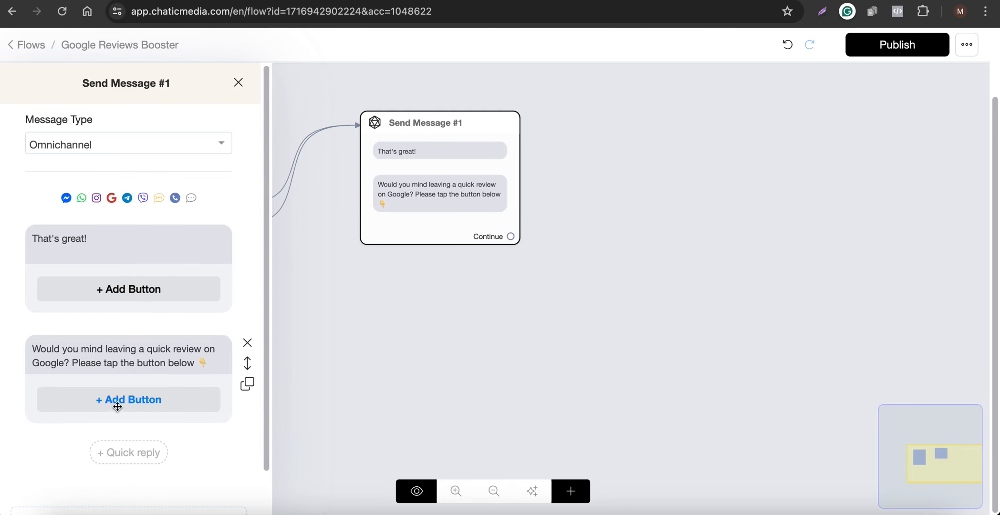
Back in Chatic Media, add an Open Website button under the review request text and paste the copied Google Maps link
{"action": "left_click", "coordinate": [128, 400]}
{"action": "left_click", "coordinate": [144, 404]}
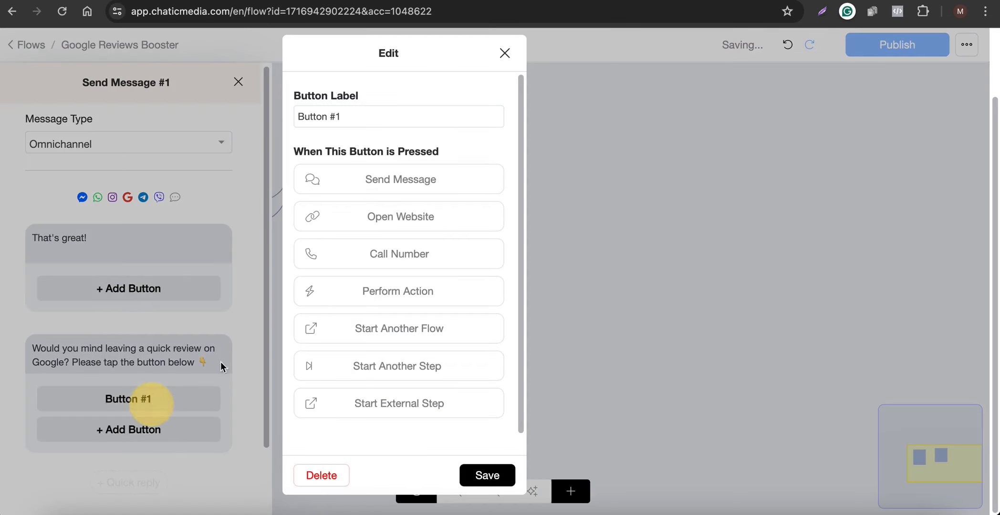
{"action": "left_click", "coordinate": [353, 218]}
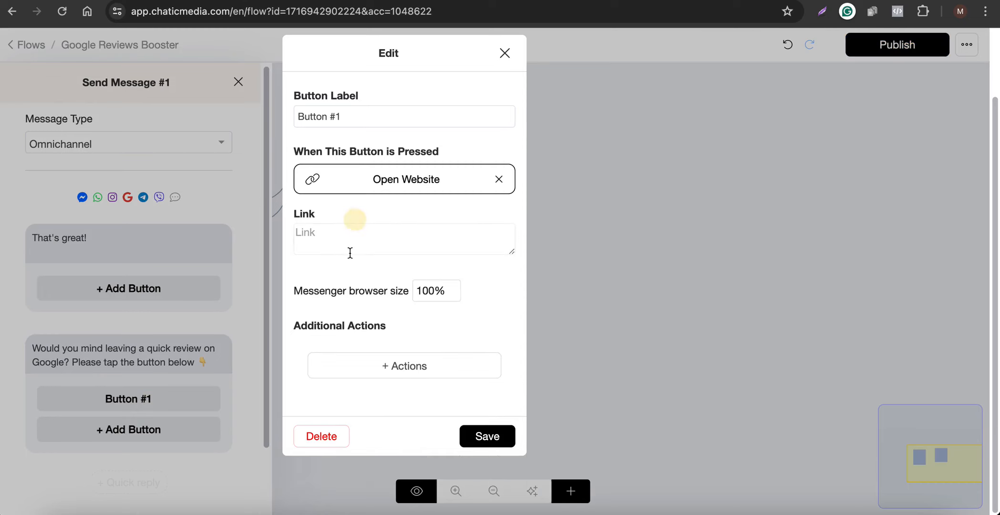
{"action": "left_click", "coordinate": [374, 240]}
{"action": "key", "text": "ctrl+v"}
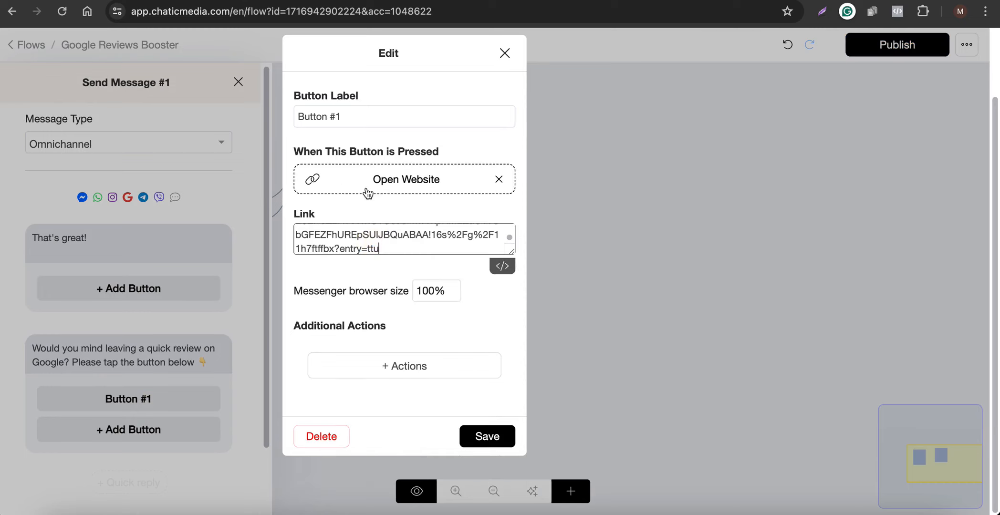
Label the website button "Review Here 🙌" and save it
{"action": "left_click", "coordinate": [357, 115]}
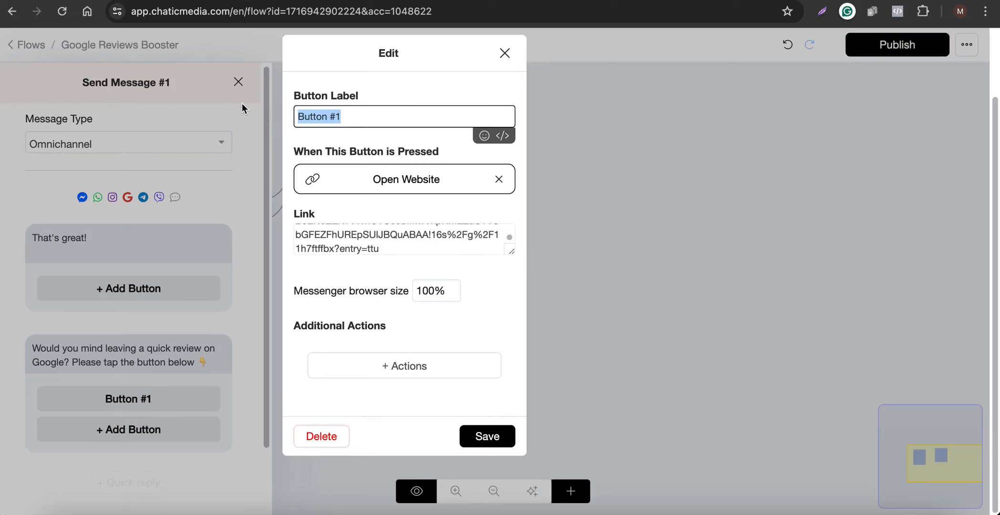
{"action": "type", "text": "Leave"}
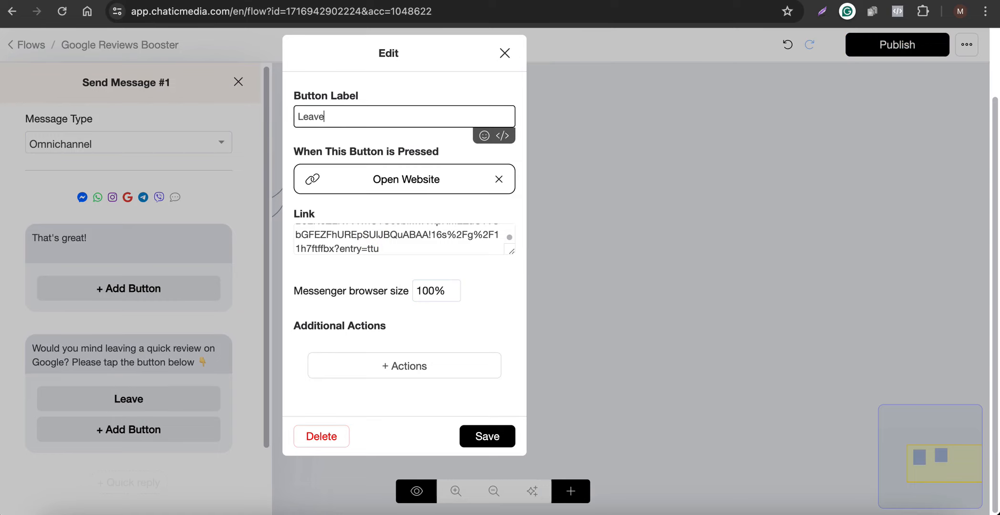
{"action": "key", "text": "BackSpace"}
{"action": "key", "text": "BackSpace"}
{"action": "key", "text": "BackSpace"}
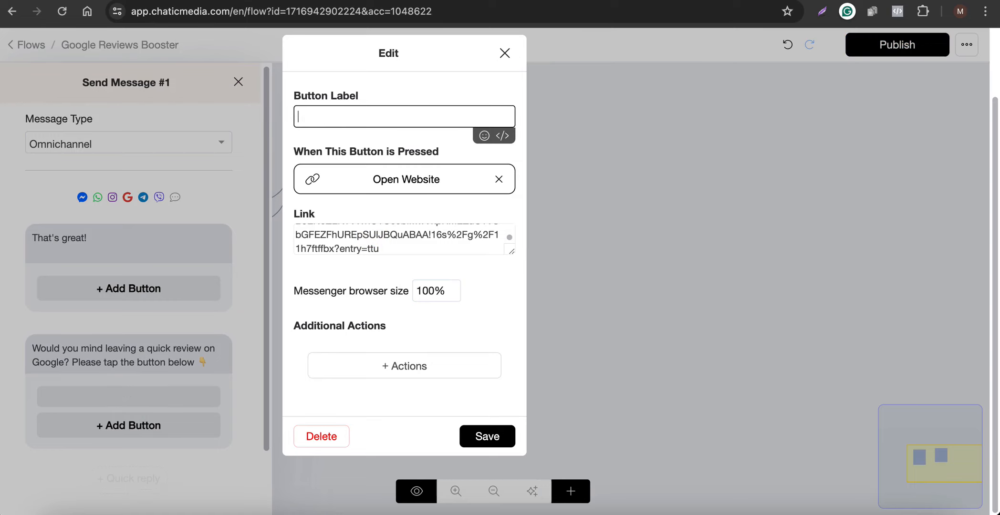
{"action": "type", "text": "Ew"}
{"action": "key", "text": "BackSpace"}
{"action": "key", "text": "BackSpace"}
{"action": "type", "text": "Review Here"}
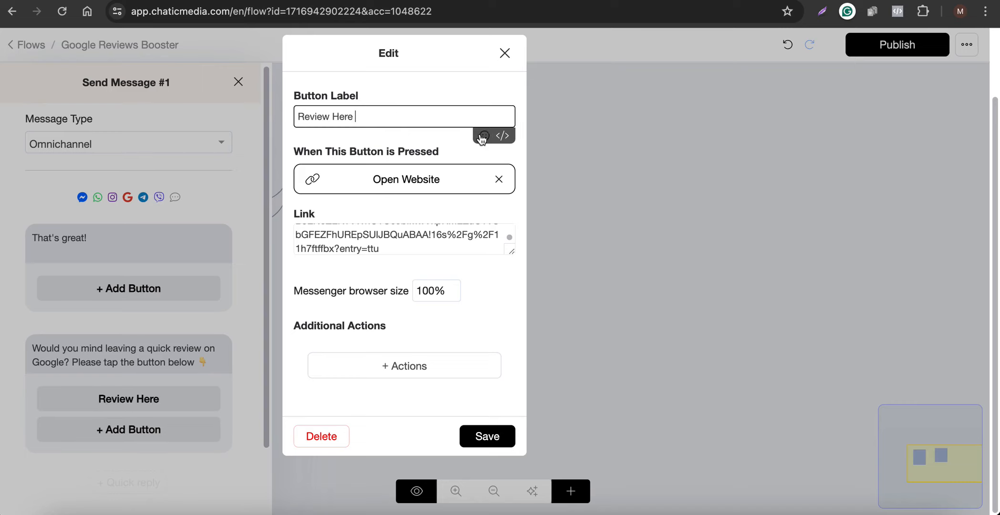
{"action": "left_click", "coordinate": [483, 137]}
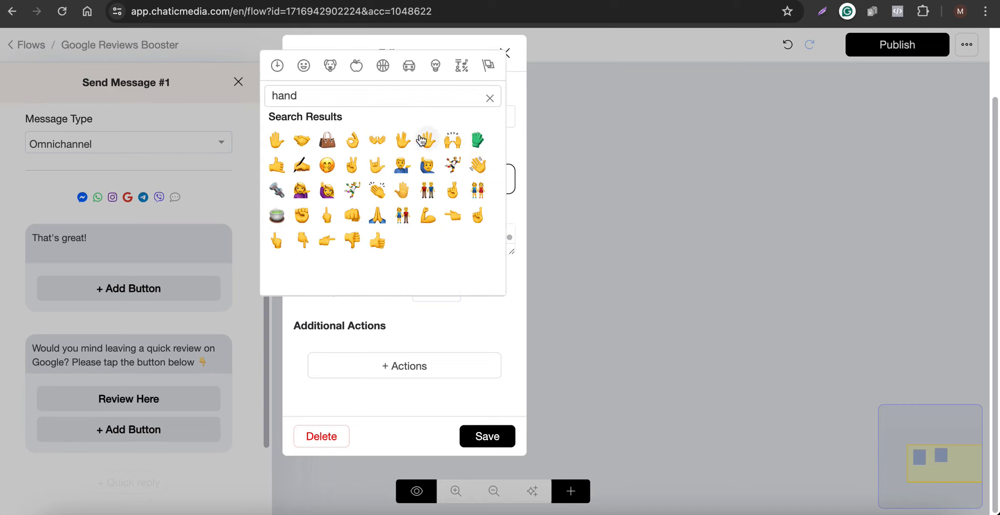
{"action": "left_click", "coordinate": [452, 140]}
{"action": "left_click", "coordinate": [487, 436]}
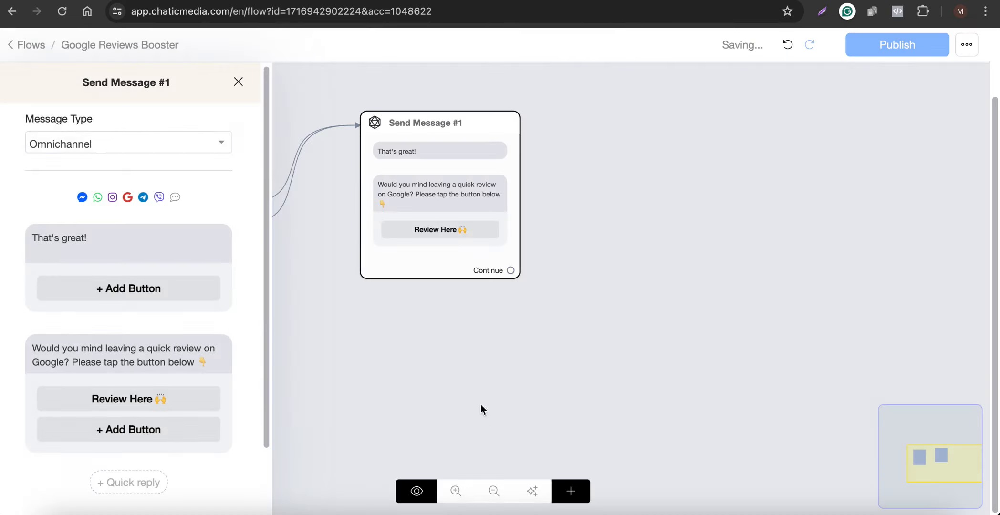
Move the "That's great!" message block farther away from the rating question block
{"action": "scroll", "coordinate": [446, 233], "scroll_direction": "up", "scroll_amount": 5}
{"action": "scroll", "coordinate": [449, 235], "scroll_direction": "down", "scroll_amount": 5}
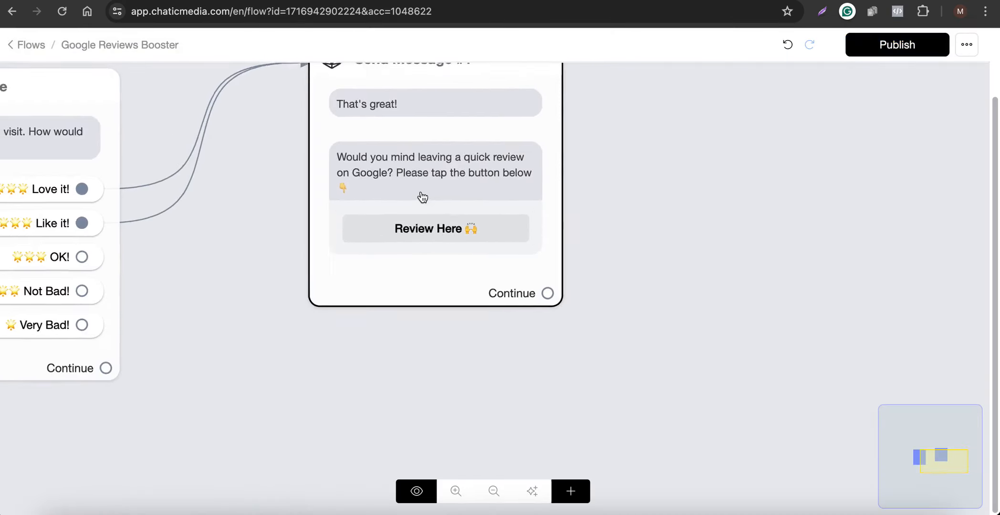
{"action": "left_click", "coordinate": [465, 181]}
{"action": "left_click_drag", "start_coordinate": [465, 181], "coordinate": [596, 173]}
{"action": "scroll", "coordinate": [357, 286], "scroll_direction": "up", "scroll_amount": 2}
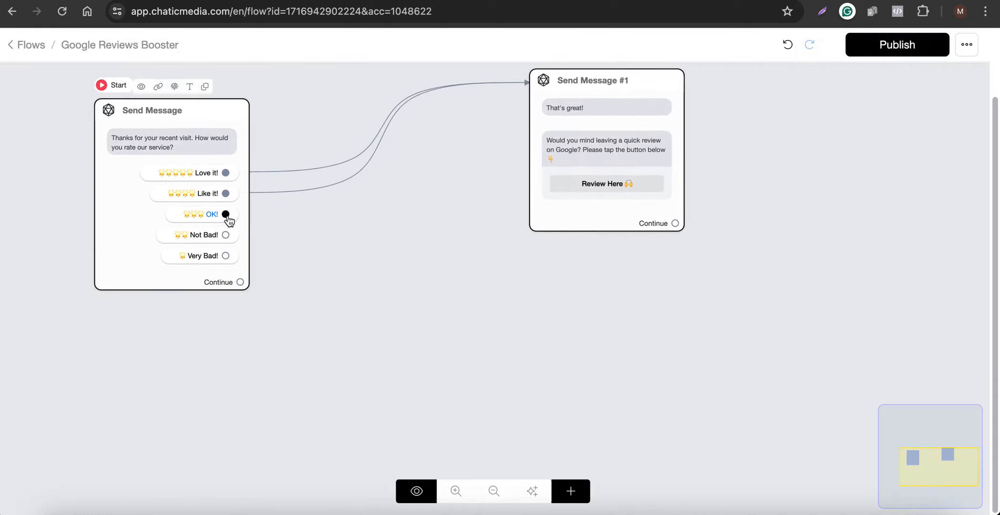
Link the "OK!", "Not Bad!" and "Very Bad!" replies to a new Send Message block below the "That's great!" message
{"action": "left_click_drag", "start_coordinate": [226, 214], "coordinate": [386, 316]}
{"action": "left_click", "coordinate": [401, 248]}
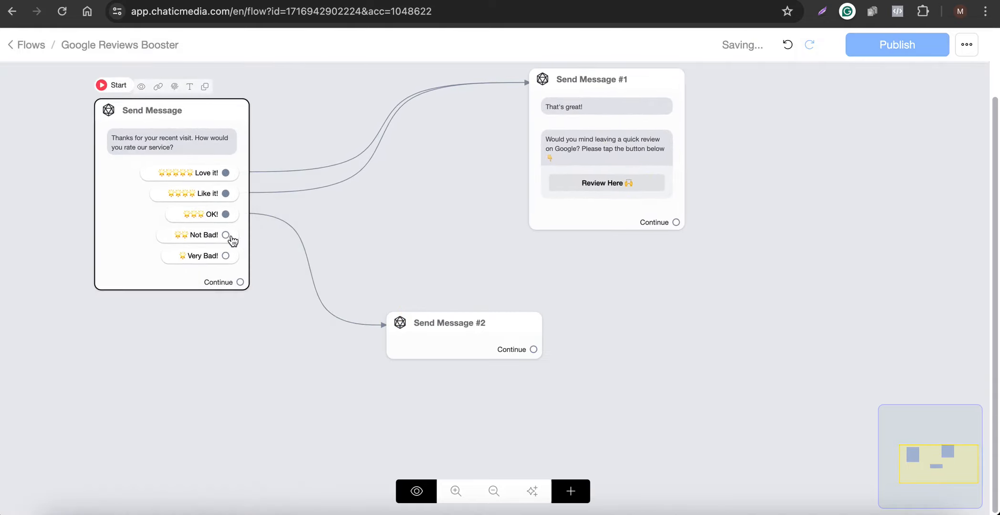
{"action": "left_click_drag", "start_coordinate": [226, 235], "coordinate": [437, 343]}
{"action": "left_click_drag", "start_coordinate": [225, 256], "coordinate": [431, 340]}
Add a Get User Data block and a text block to the new low-rating message, with the text block placed first
{"action": "left_click", "coordinate": [430, 339]}
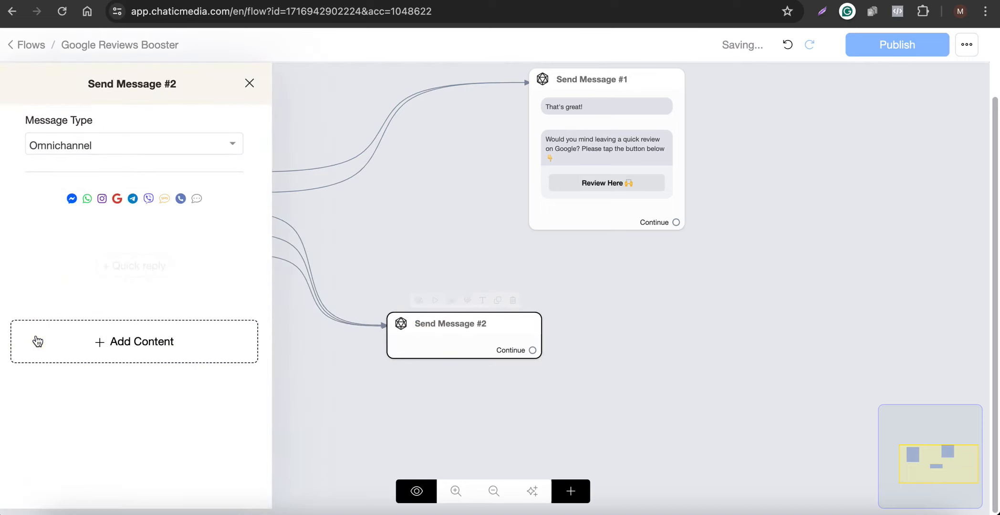
{"action": "left_click", "coordinate": [38, 341]}
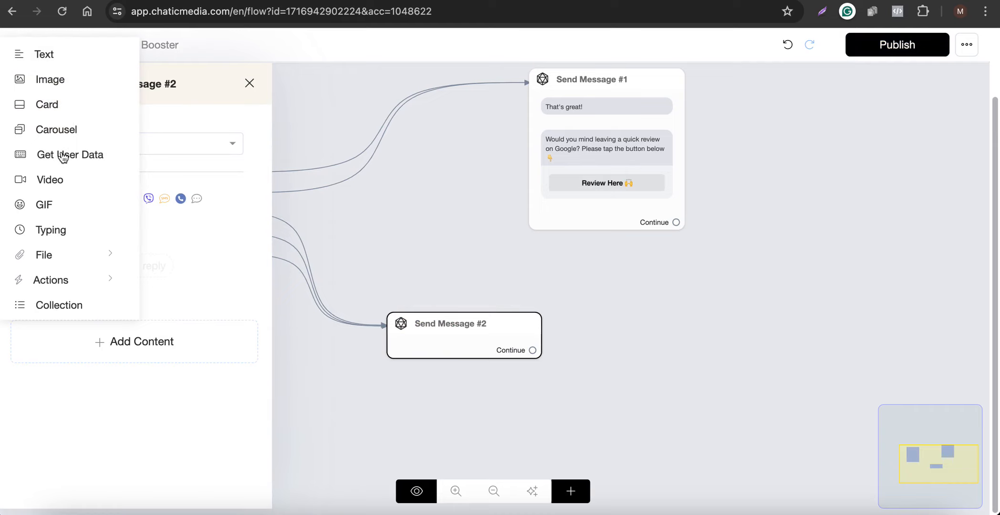
{"action": "left_click", "coordinate": [64, 159]}
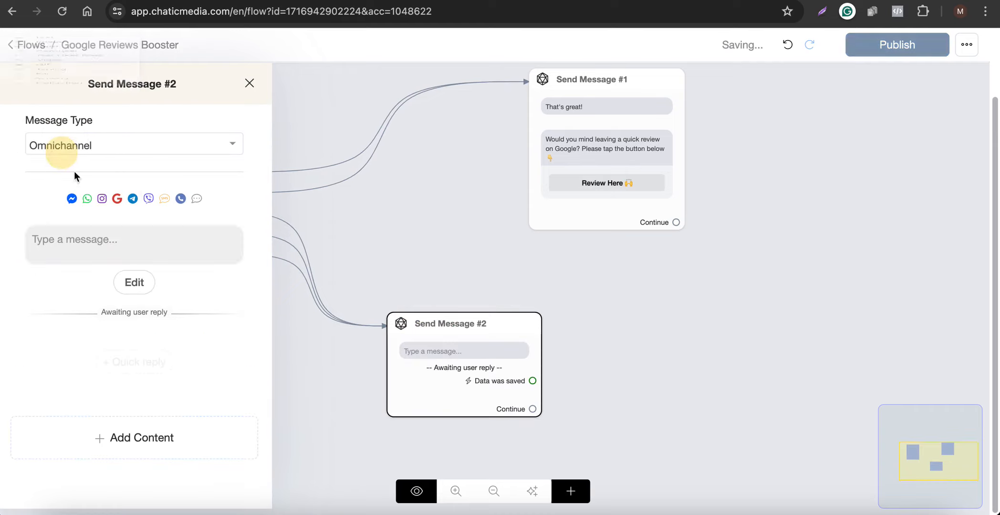
{"action": "left_click", "coordinate": [131, 436]}
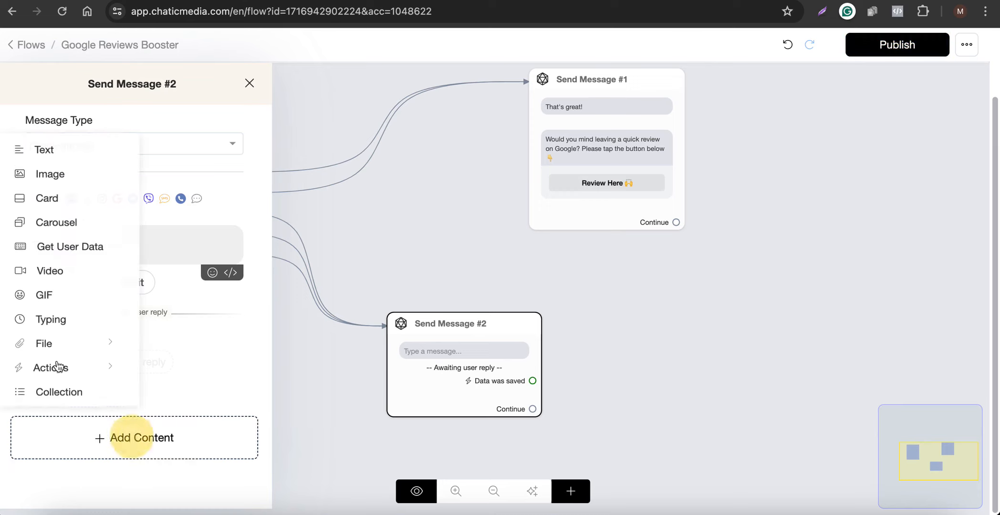
{"action": "left_click", "coordinate": [63, 152]}
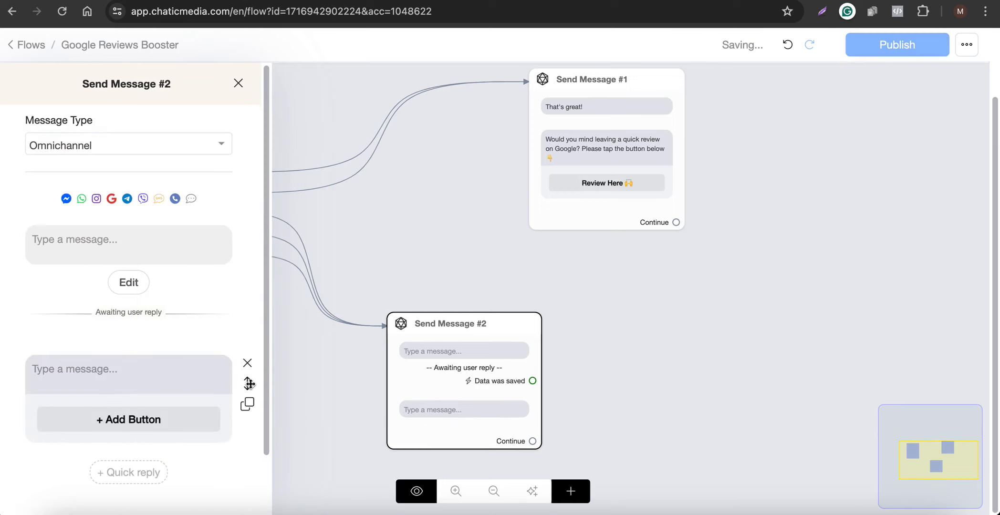
{"action": "left_click_drag", "start_coordinate": [247, 384], "coordinate": [243, 257]}
Enter "Thanks for sharing it!" as the text of the low-rating message's first block
{"action": "left_click", "coordinate": [96, 241]}
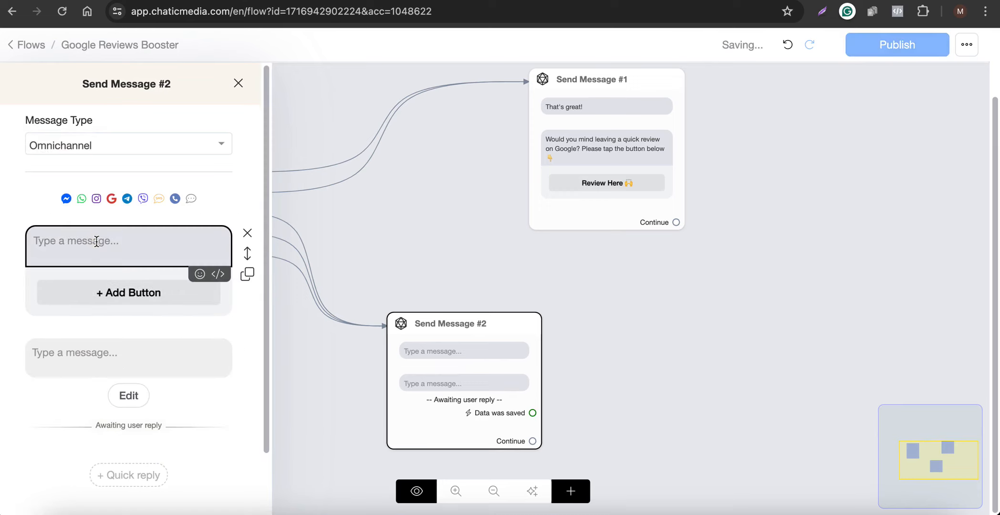
{"action": "key", "text": "fn"}
{"action": "key", "text": "fn"}
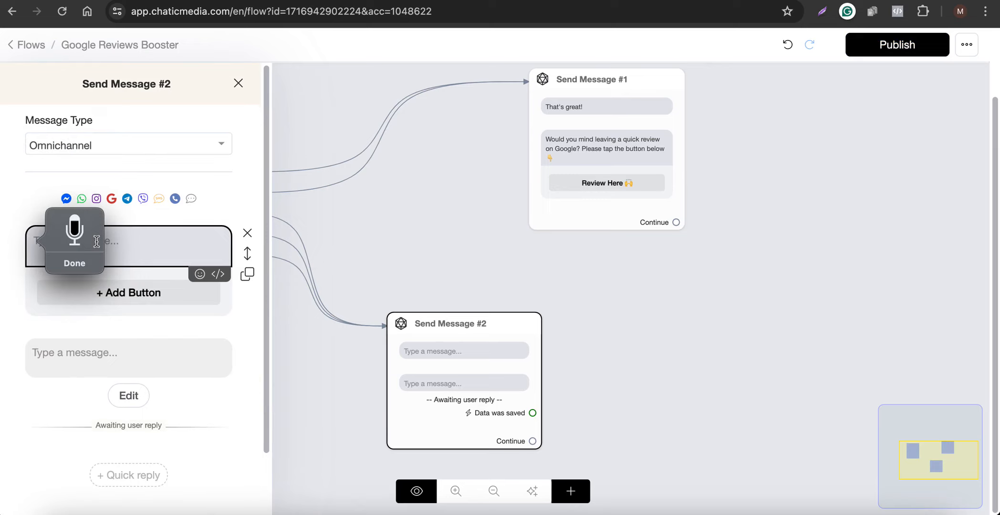
{"action": "type", "text": "Thanks for sharing it!"}
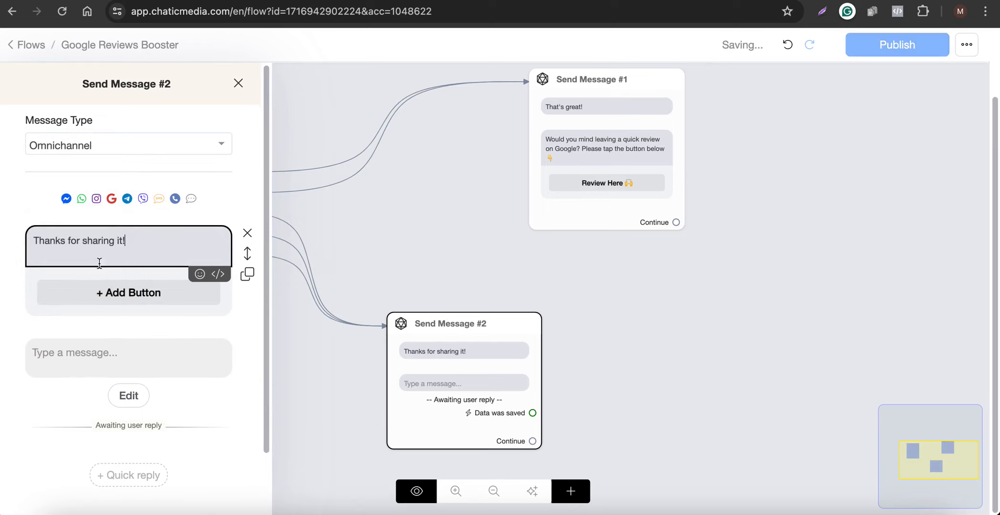
Set the Get User Data question to "Would you mind sharing on what went wrong or how we can improve our service further?"
{"action": "left_click", "coordinate": [99, 351]}
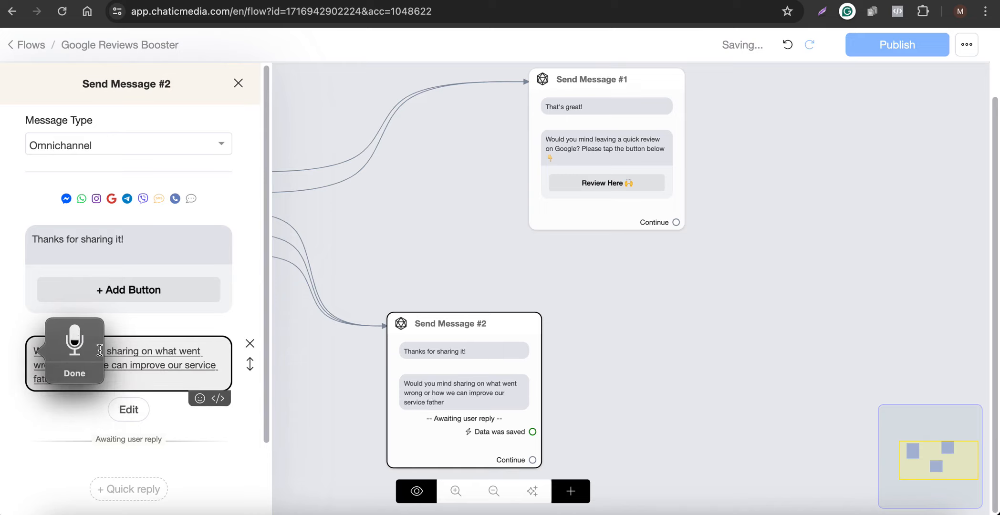
{"action": "left_click", "coordinate": [52, 379]}
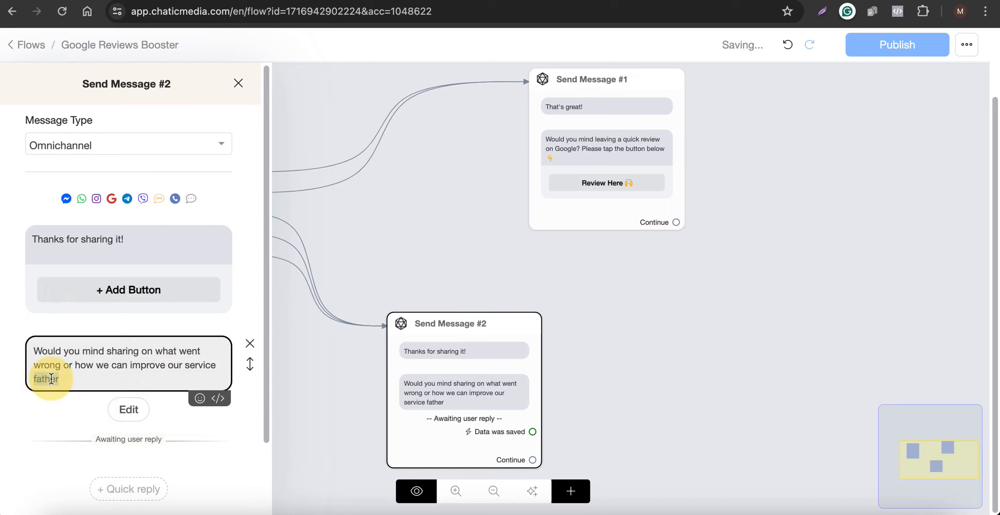
{"action": "type", "text": "further"}
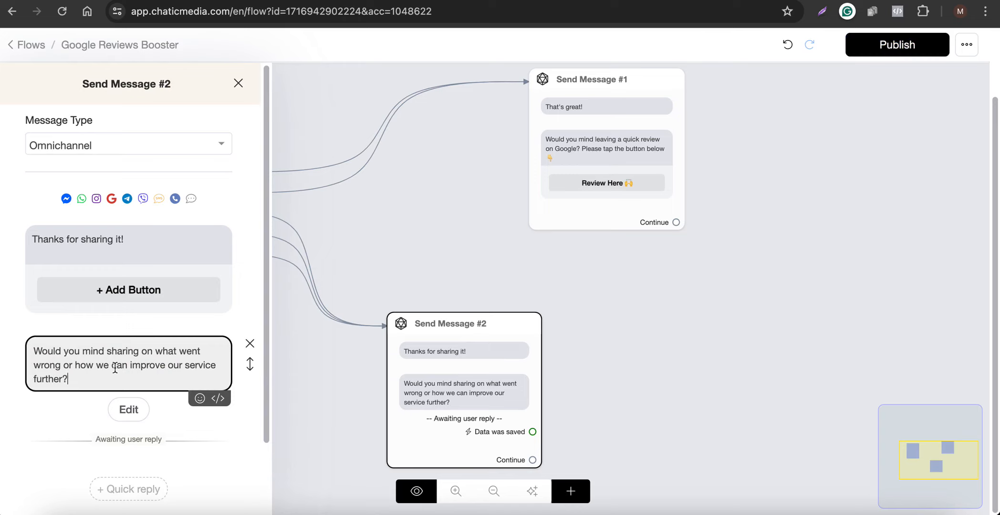
{"action": "left_click", "coordinate": [458, 252]}
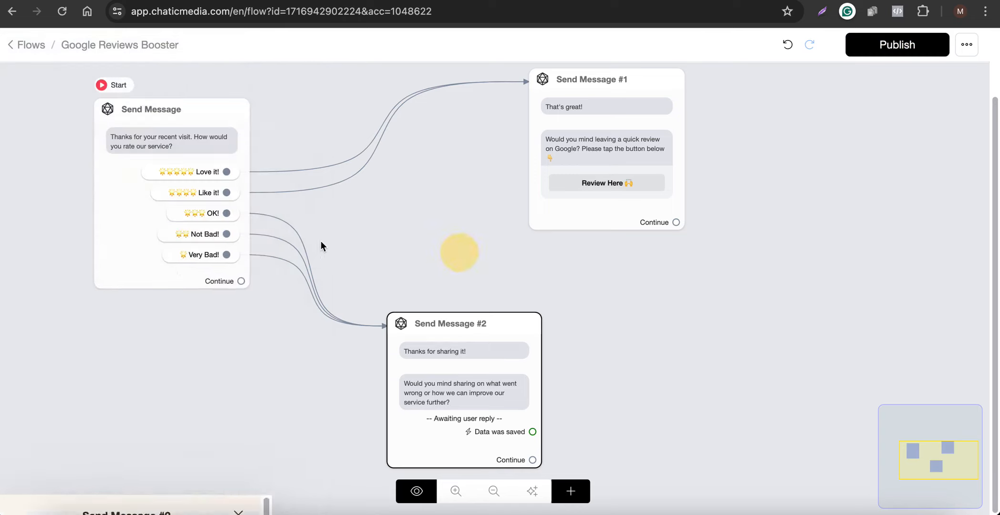
Add an Actions block beside the feedback question message and open it for editing
{"action": "scroll", "coordinate": [317, 242], "scroll_direction": "down", "scroll_amount": 3}
{"action": "scroll", "coordinate": [496, 349], "scroll_direction": "up", "scroll_amount": 4}
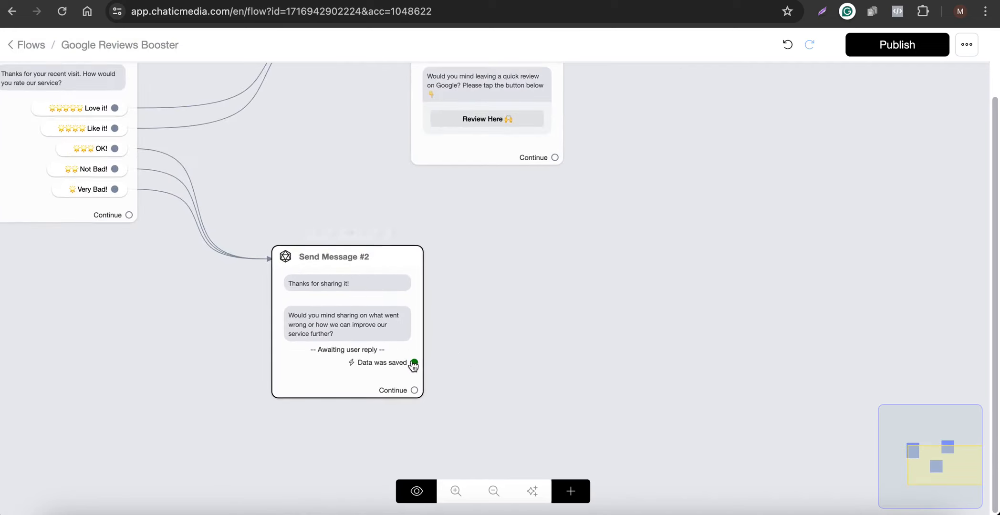
{"action": "left_click", "coordinate": [571, 491]}
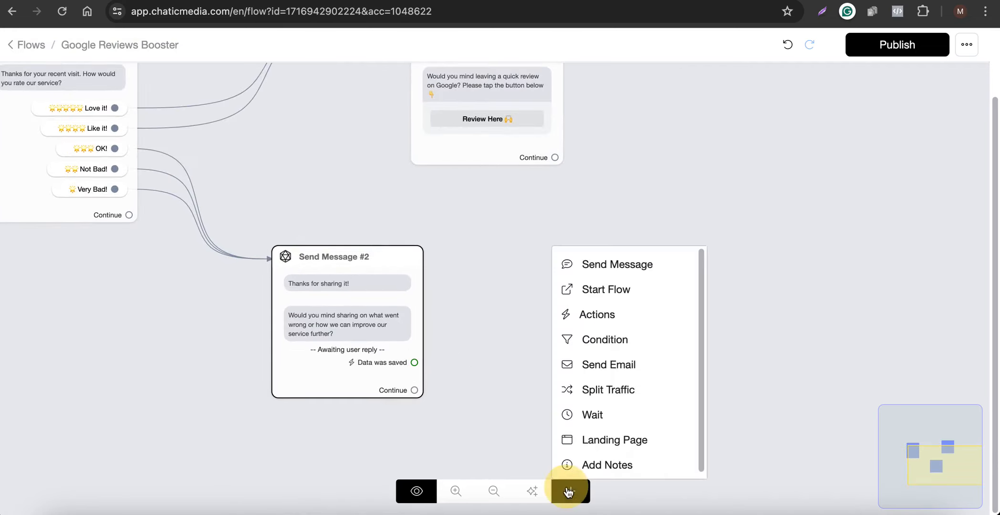
{"action": "left_click", "coordinate": [589, 315]}
{"action": "left_click", "coordinate": [709, 334]}
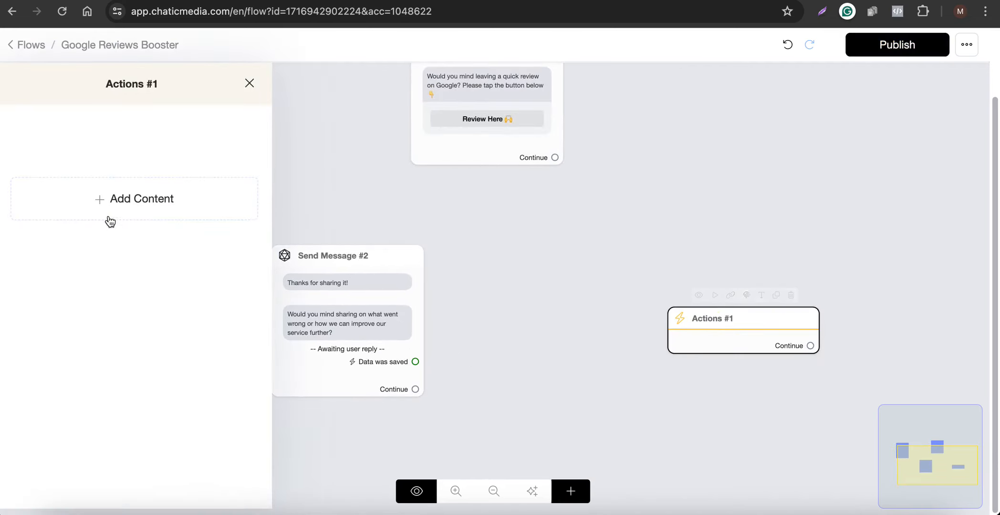
Add a Notify Admins action for one admin with the message "Customer has just shot a negative feedback related to the business."
{"action": "left_click", "coordinate": [101, 200]}
{"action": "left_click", "coordinate": [80, 252]}
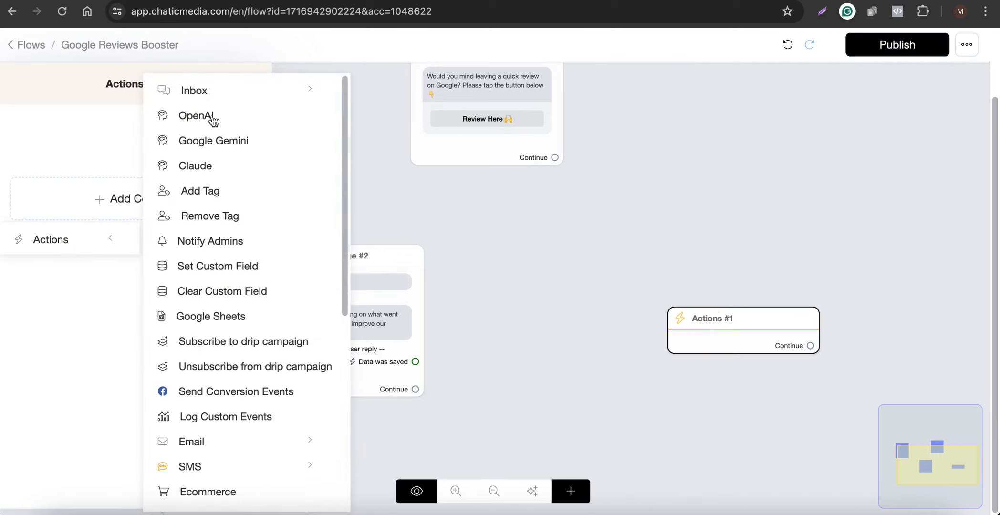
{"action": "left_click", "coordinate": [215, 96]}
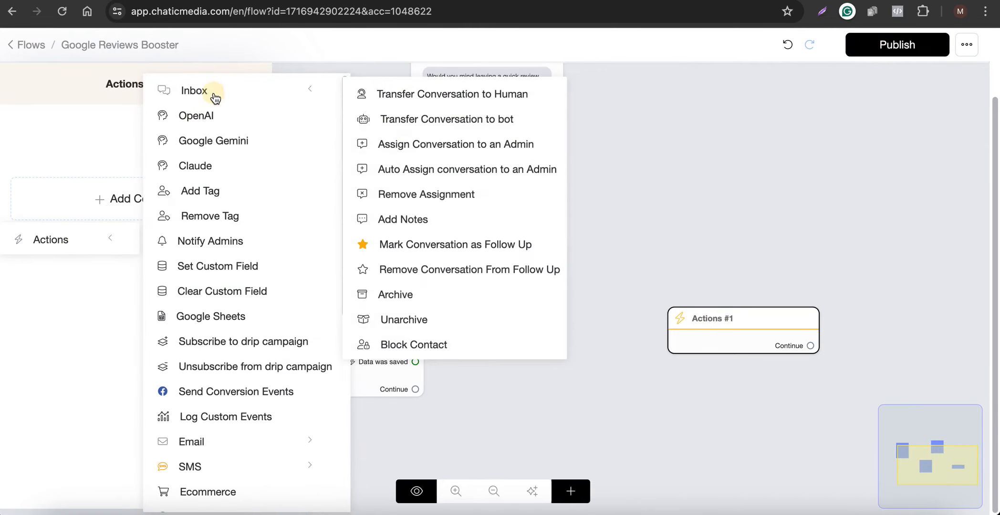
{"action": "left_click", "coordinate": [213, 253]}
{"action": "left_click", "coordinate": [234, 167]}
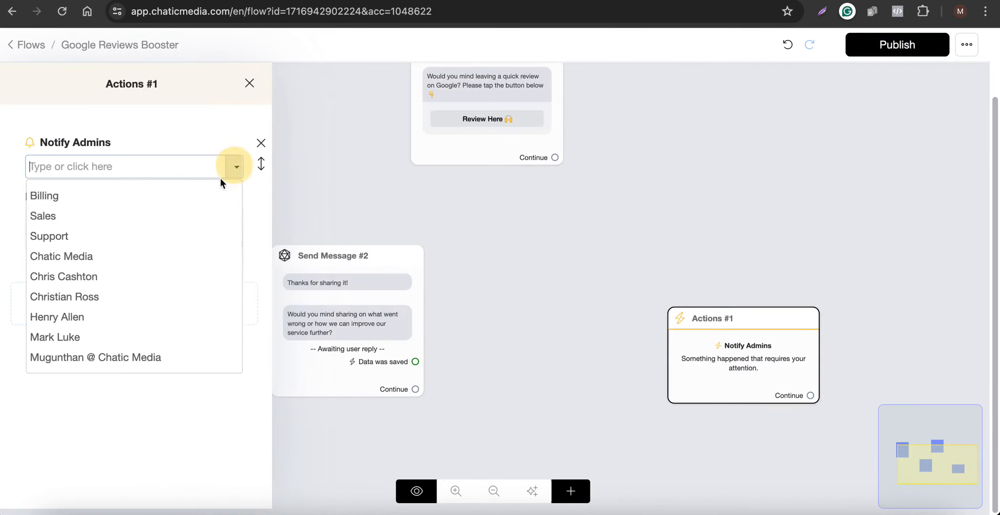
{"action": "left_click", "coordinate": [118, 318]}
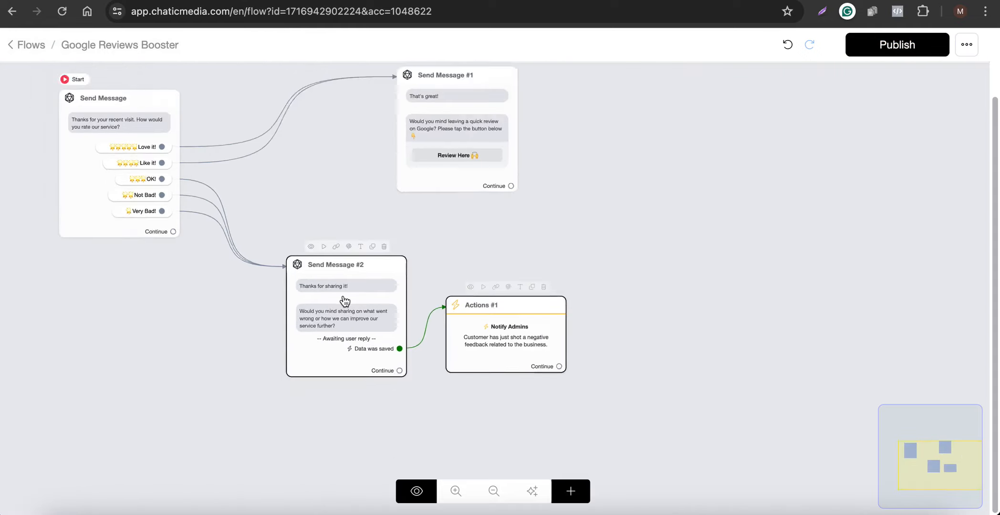
Add a Send Message block beyond the Notify Admins block and link that block's Continue output to it
{"action": "scroll", "coordinate": [463, 331], "scroll_direction": "up", "scroll_amount": 3}
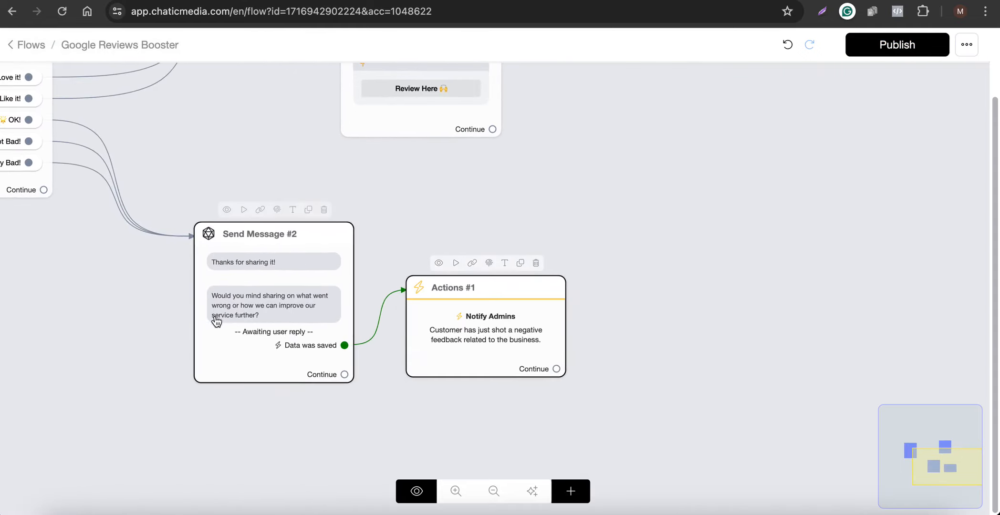
{"action": "scroll", "coordinate": [266, 317], "scroll_direction": "down", "scroll_amount": 3}
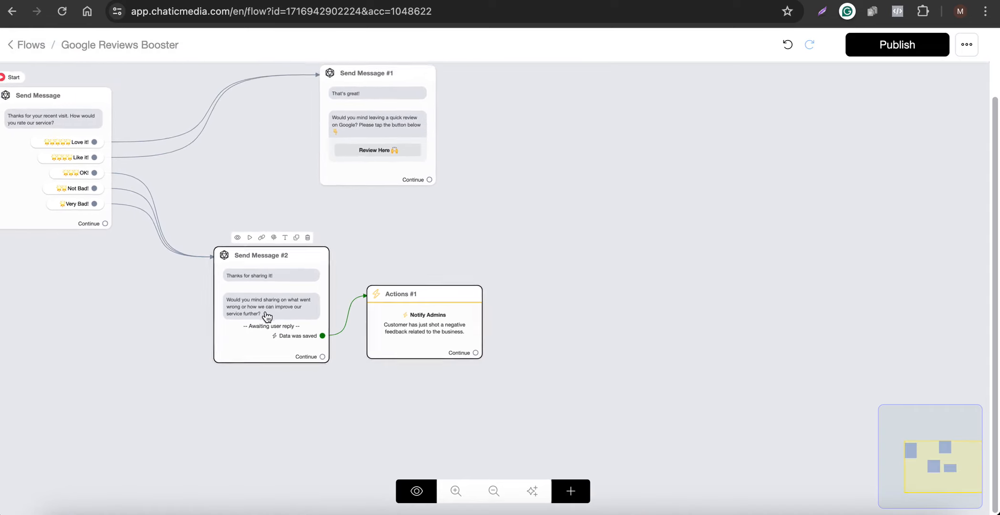
{"action": "scroll", "coordinate": [273, 344], "scroll_direction": "up", "scroll_amount": 3}
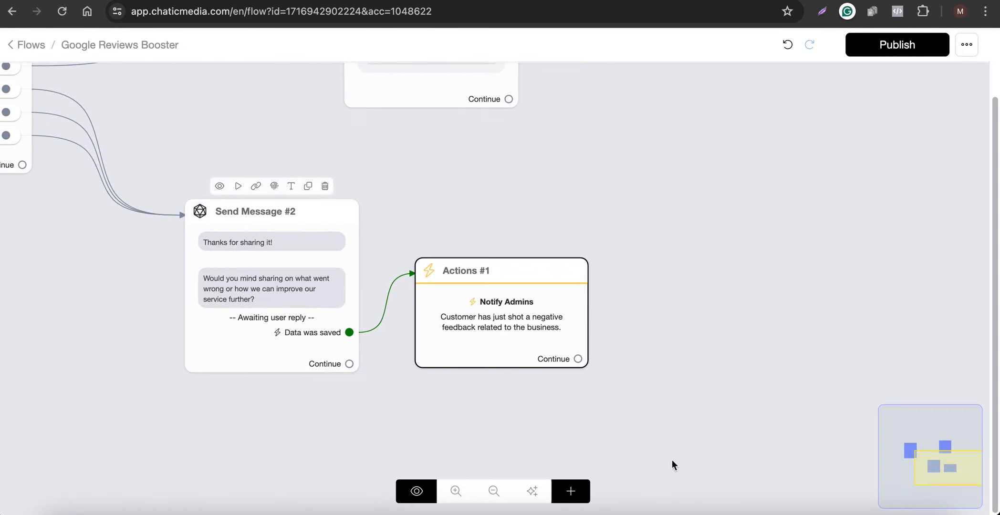
{"action": "left_click", "coordinate": [570, 491]}
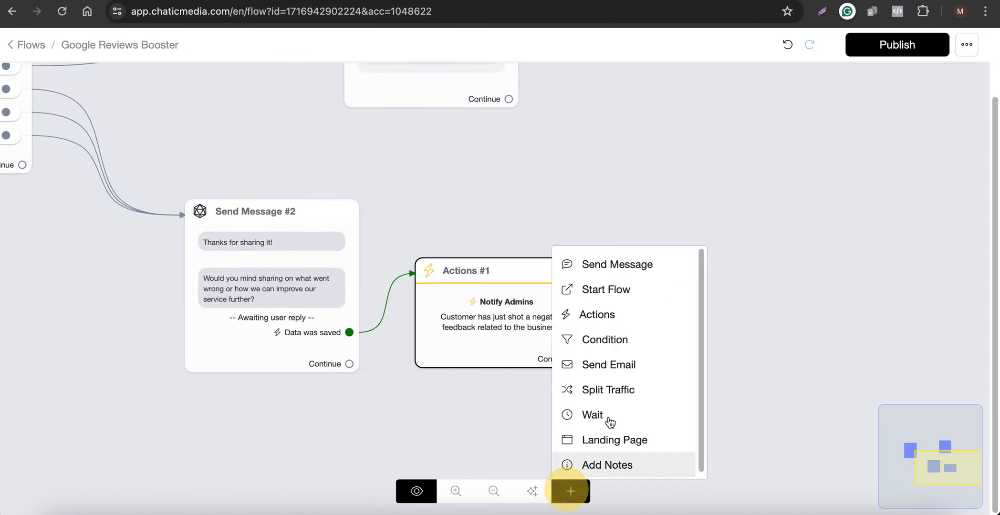
{"action": "left_click", "coordinate": [636, 265]}
{"action": "left_click_drag", "start_coordinate": [732, 335], "coordinate": [766, 261]}
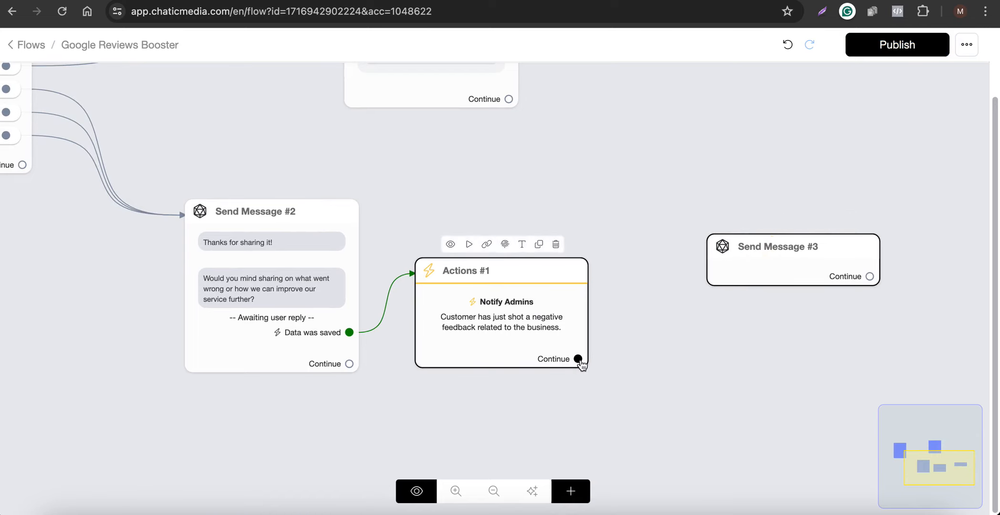
{"action": "left_click_drag", "start_coordinate": [579, 363], "coordinate": [779, 268]}
Add a Get User Data element to the new Send Message block after Notify Admins and open its settings
{"action": "left_click", "coordinate": [778, 269]}
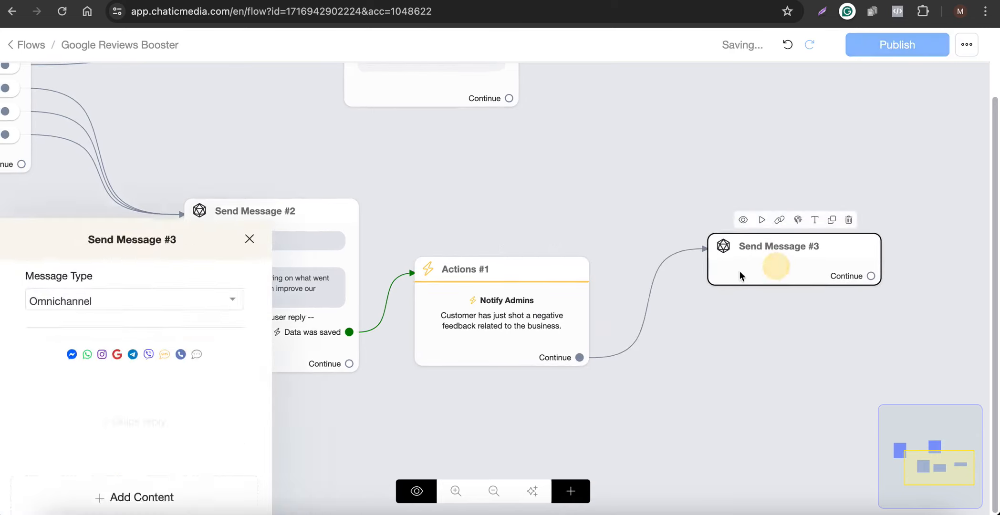
{"action": "left_click", "coordinate": [127, 361]}
{"action": "left_click", "coordinate": [67, 156]}
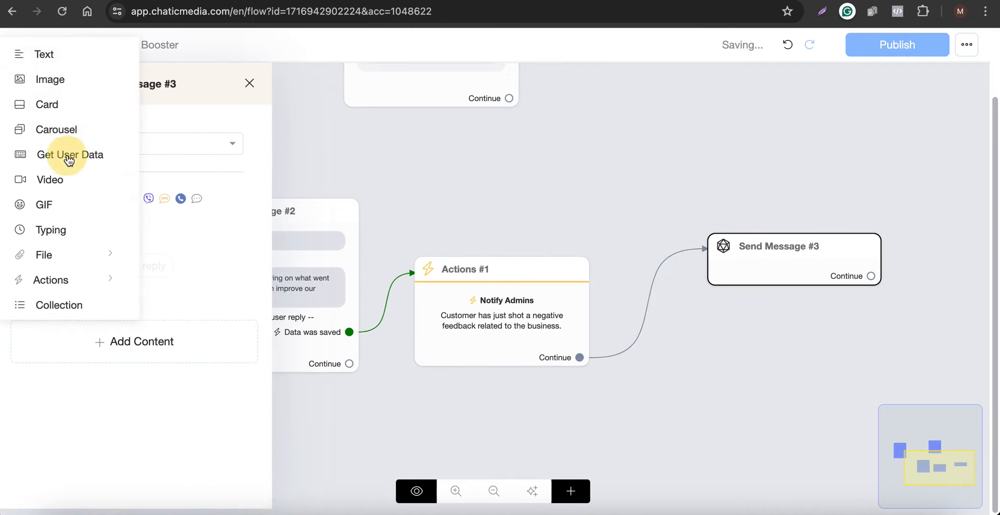
{"action": "left_click", "coordinate": [121, 287]}
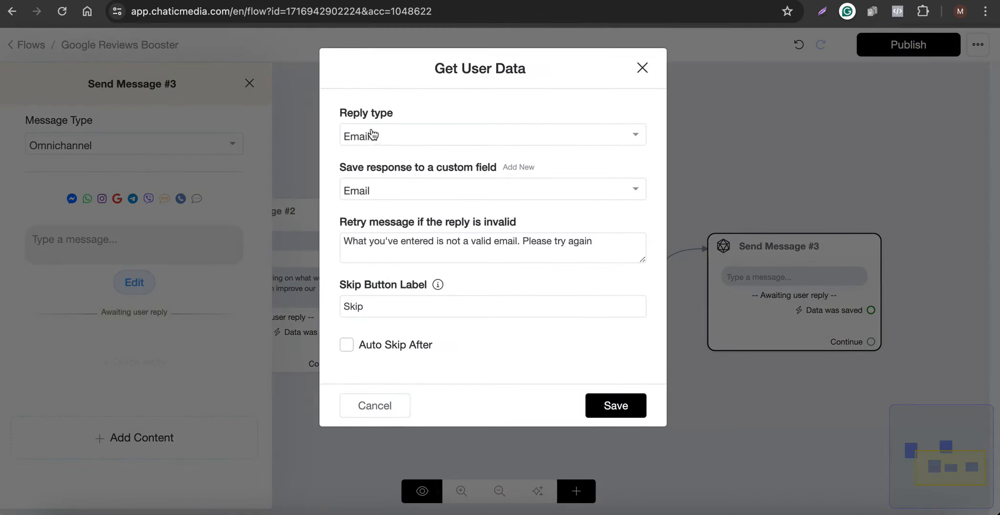
Set the reply type to Text, save the response to the Full Name field, clear the skip button label and save
{"action": "left_click", "coordinate": [375, 132]}
{"action": "left_click", "coordinate": [375, 185]}
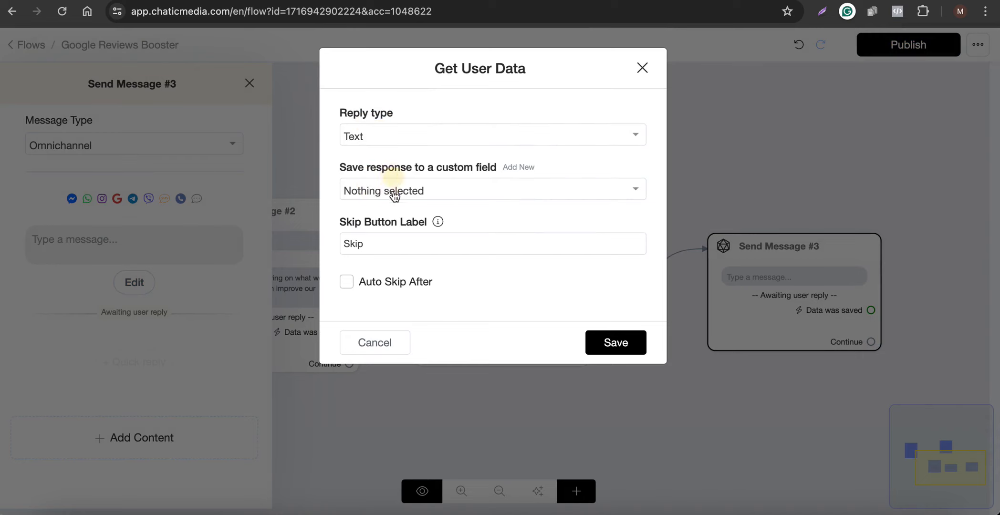
{"action": "left_click", "coordinate": [394, 191]}
{"action": "left_click", "coordinate": [397, 329]}
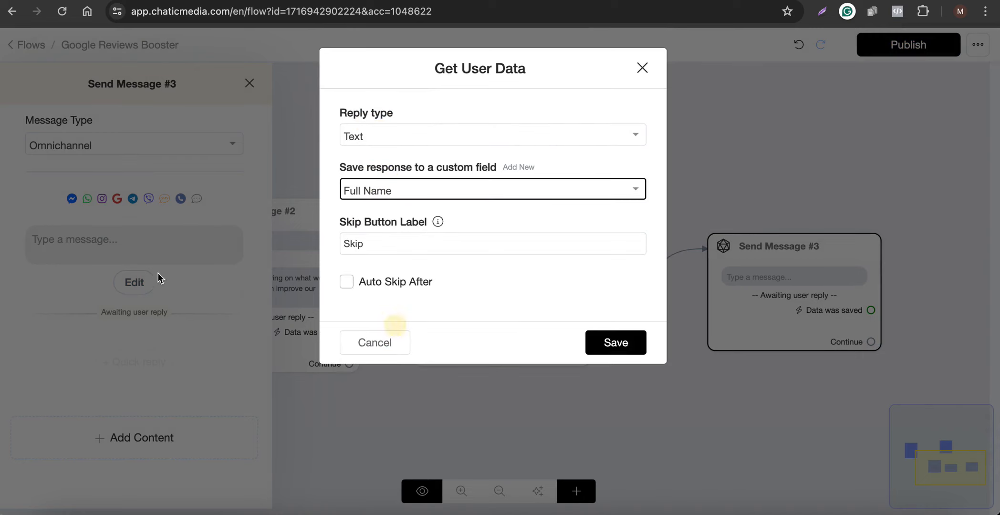
{"action": "left_click", "coordinate": [392, 245]}
{"action": "double_click", "coordinate": [391, 245]}
{"action": "key", "text": "BackSpace"}
{"action": "left_click", "coordinate": [601, 343]}
Enter the question "Thank you, please are entered your name as well" followed by a down-pointing hand emoji
{"action": "left_click", "coordinate": [86, 244]}
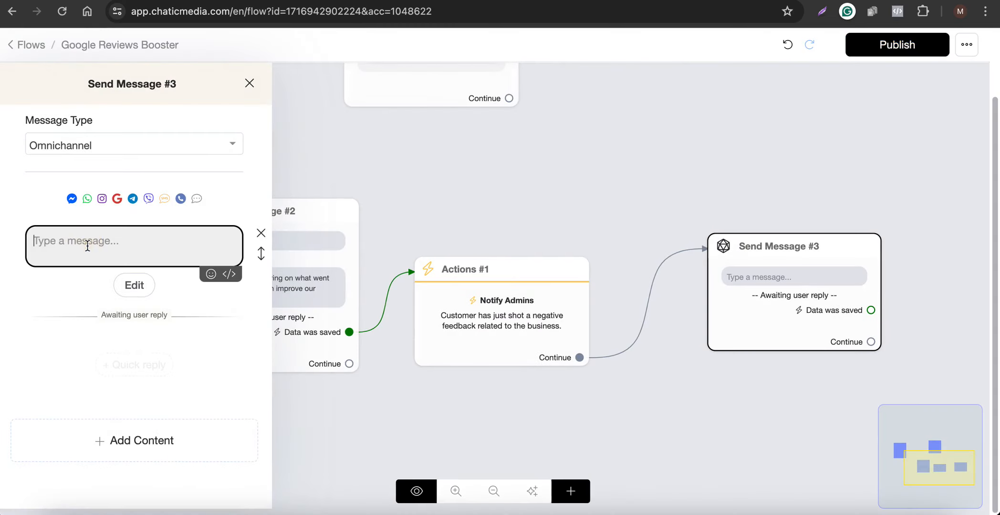
{"action": "key", "text": "F5"}
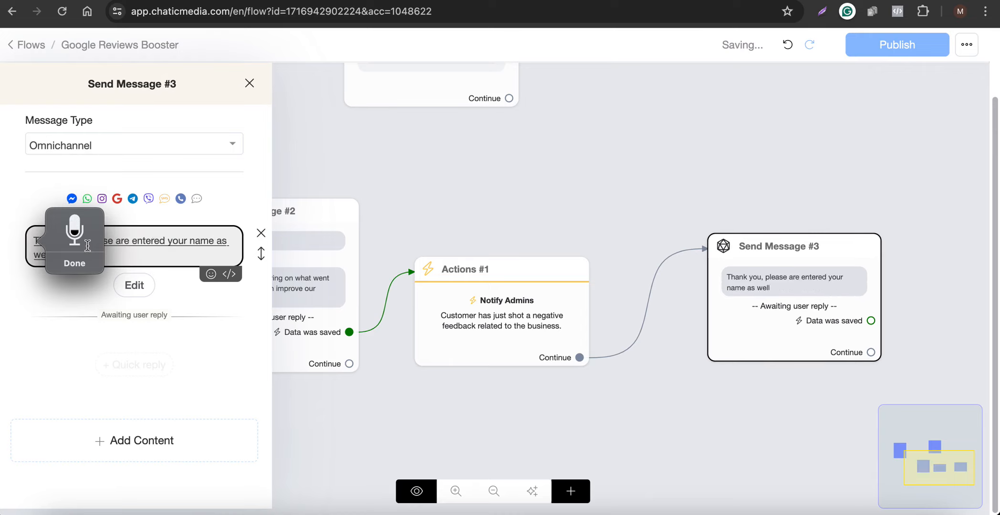
{"action": "left_click", "coordinate": [138, 250]}
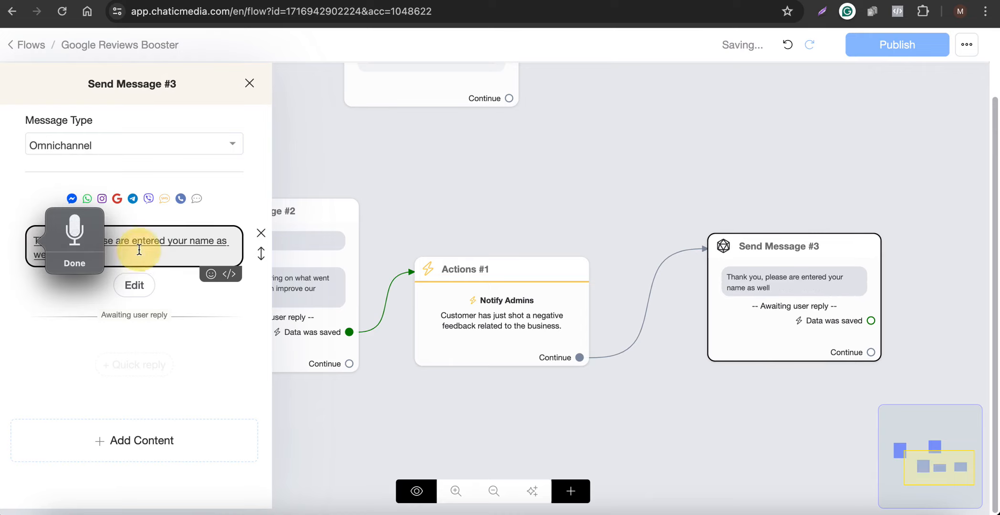
{"action": "left_click", "coordinate": [210, 274]}
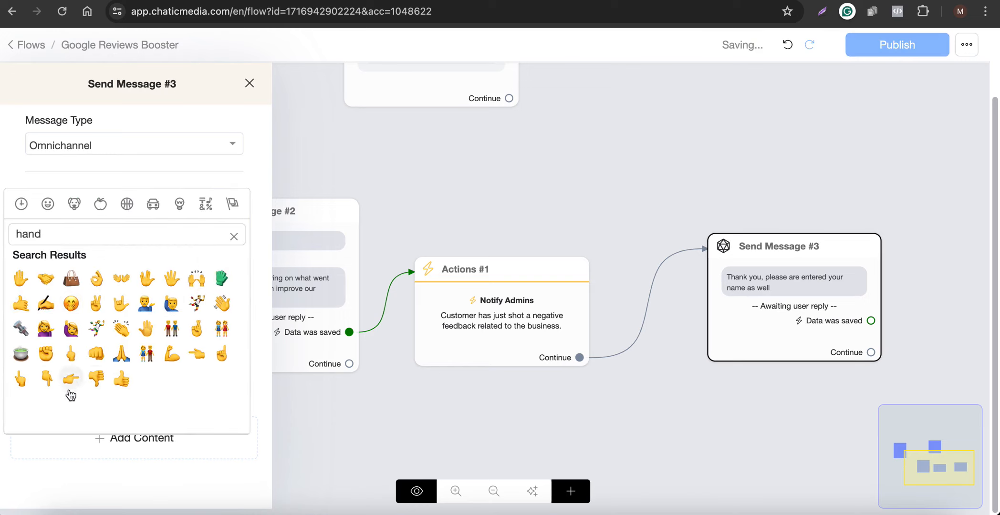
{"action": "left_click", "coordinate": [47, 378]}
{"action": "left_click", "coordinate": [447, 199]}
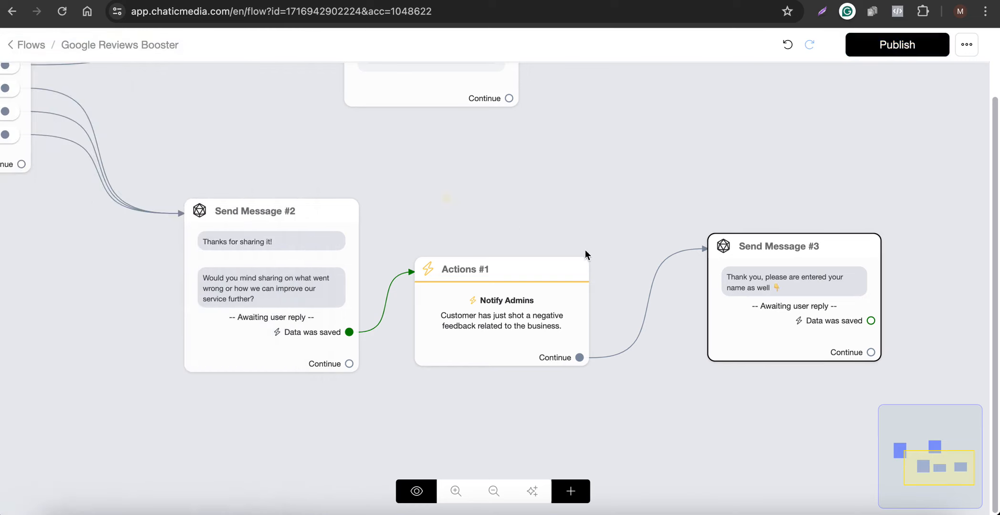
Duplicate the Notify Admins actions block and place the copy above and beyond the name question block
{"action": "left_click_drag", "start_coordinate": [504, 324], "coordinate": [568, 317]}
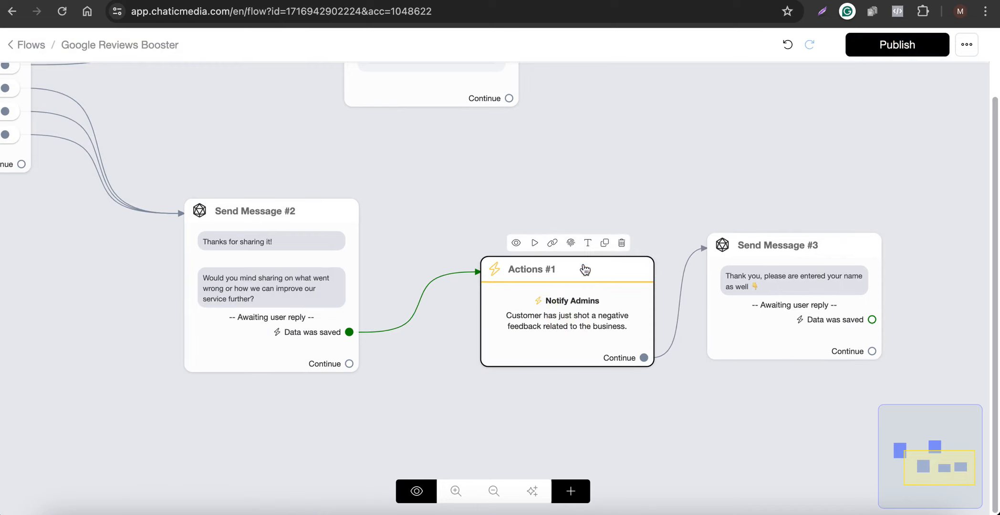
{"action": "left_click", "coordinate": [605, 242]}
{"action": "left_click_drag", "start_coordinate": [642, 322], "coordinate": [856, 163]}
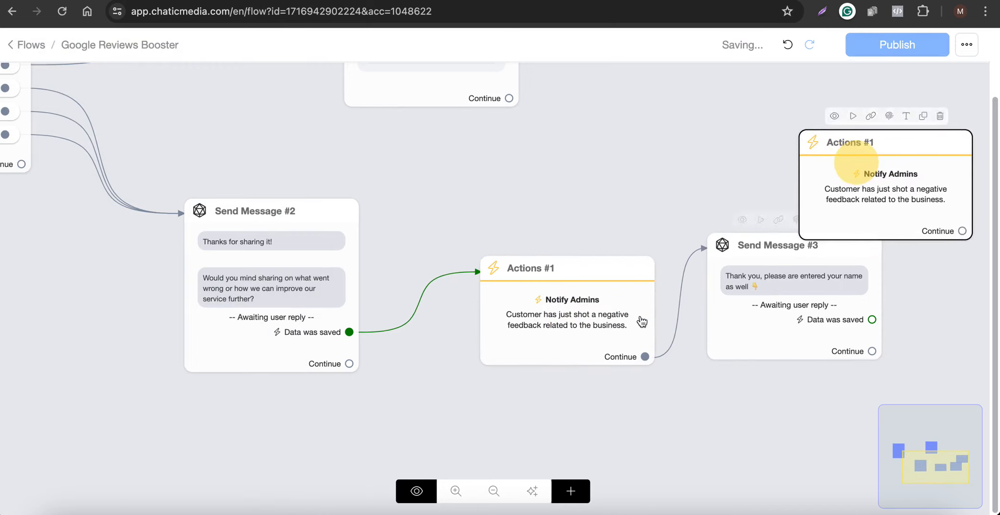
Link the feedback question's "Data was saved" output to the name question block and move that block closer to the feedback question
{"action": "left_click_drag", "start_coordinate": [349, 333], "coordinate": [798, 280]}
{"action": "left_click_drag", "start_coordinate": [794, 282], "coordinate": [773, 280]}
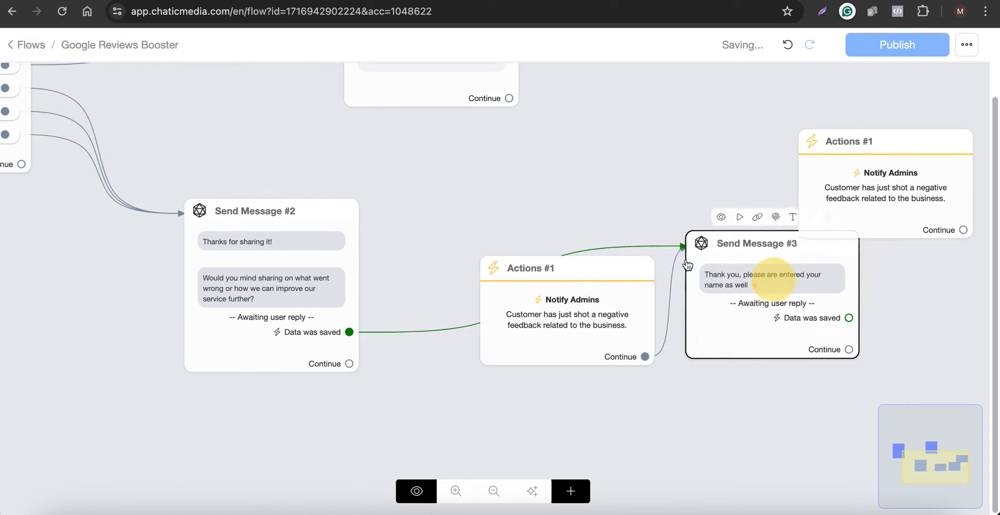
{"action": "left_click_drag", "start_coordinate": [798, 243], "coordinate": [602, 202]}
Delete the original Notify Admins block and link the name question's "Data was saved" output to the duplicated one
{"action": "left_click_drag", "start_coordinate": [537, 329], "coordinate": [536, 413]}
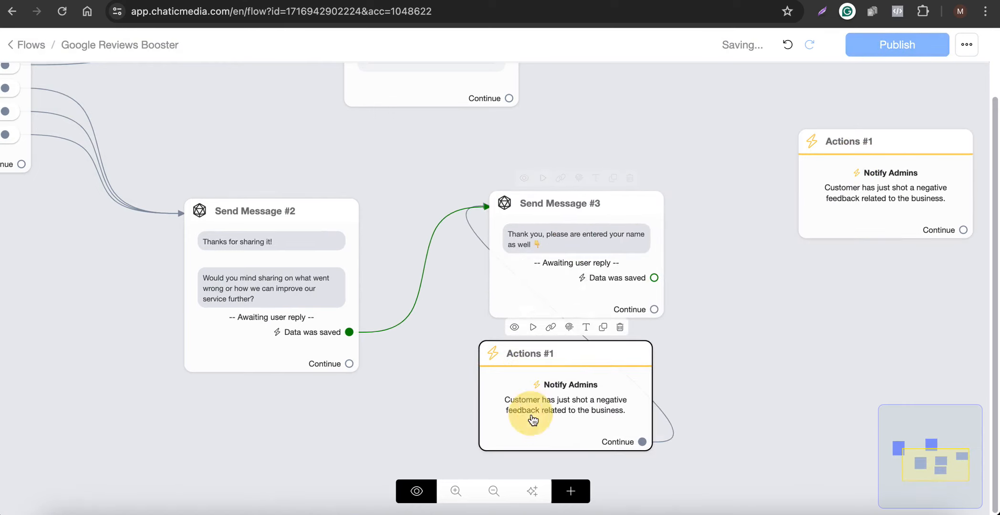
{"action": "left_click", "coordinate": [619, 328]}
{"action": "left_click_drag", "start_coordinate": [608, 264], "coordinate": [766, 310]}
Replace the word "Customer" in the Notify Admins notification text with the {{full_name}} variable
{"action": "left_click", "coordinate": [766, 310]}
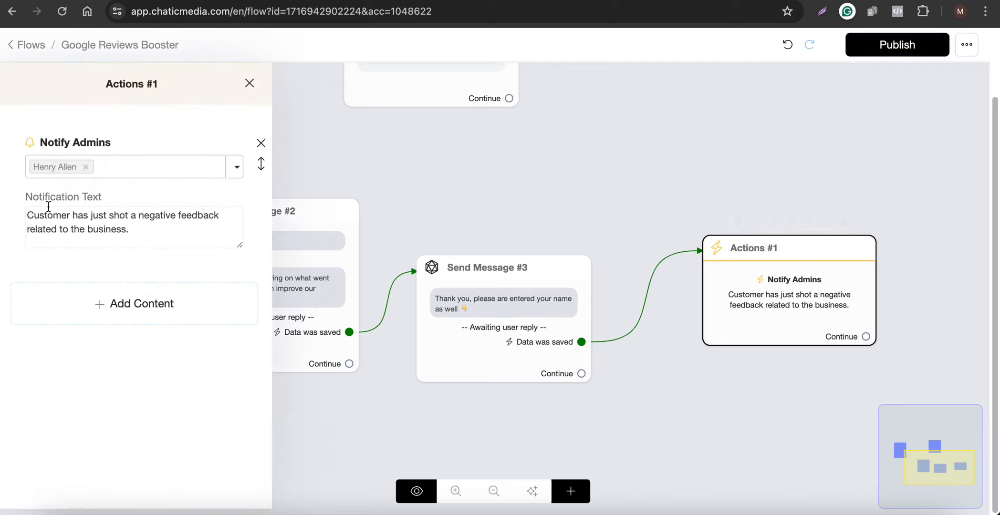
{"action": "double_click", "coordinate": [65, 215]}
{"action": "type", "text": "{fu"}
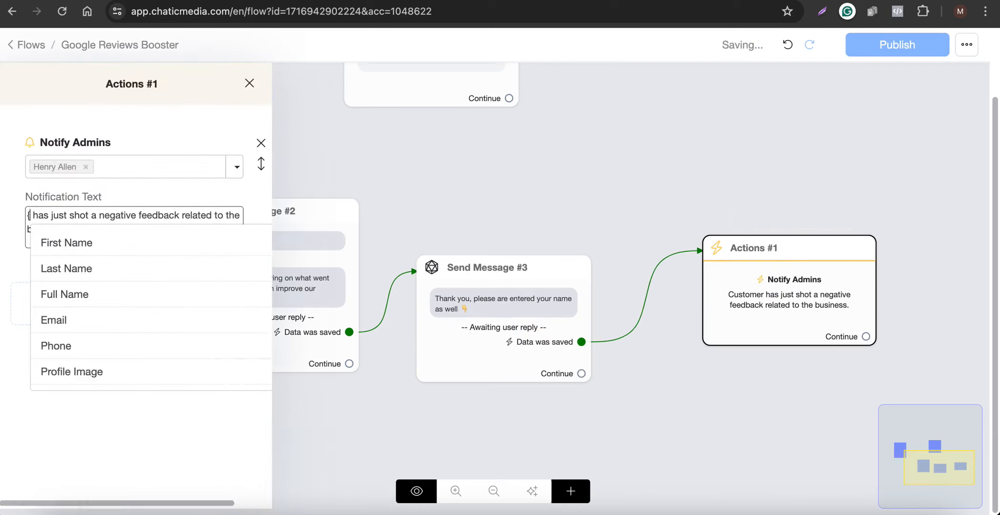
{"action": "left_click", "coordinate": [82, 244]}
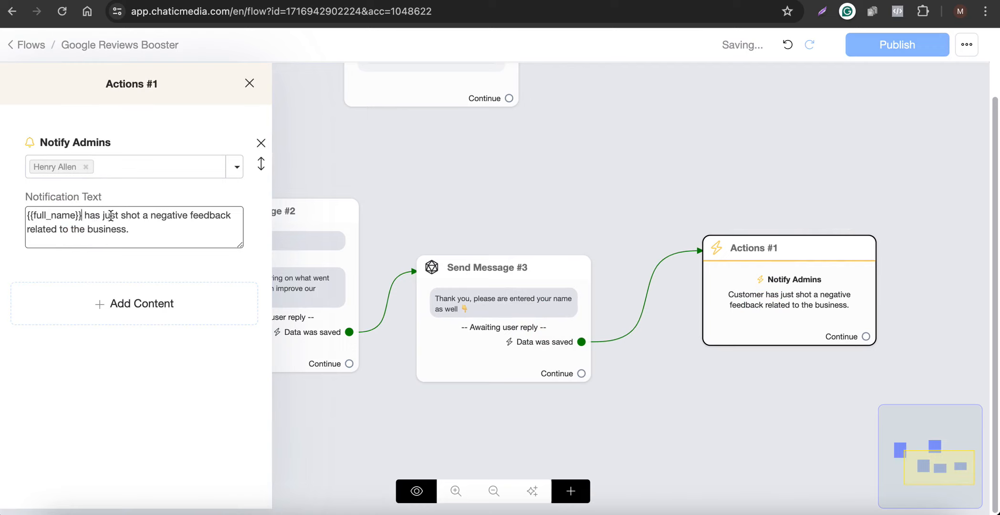
Reword the notification text to "{{full_name}} has shared a negative feedback."
{"action": "left_click_drag", "start_coordinate": [102, 215], "coordinate": [205, 241]}
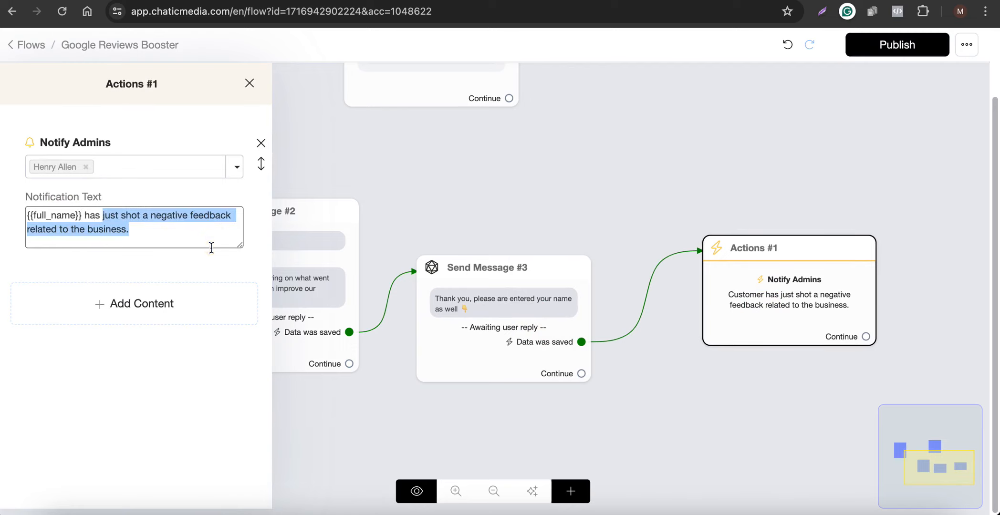
{"action": "type", "text": "shared a"}
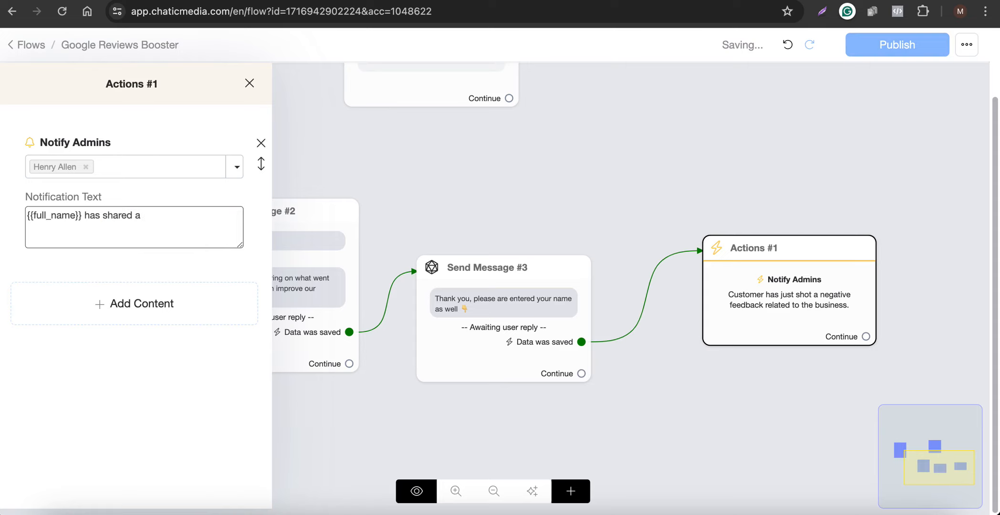
{"action": "key", "text": "fn"}
{"action": "key", "text": "fn"}
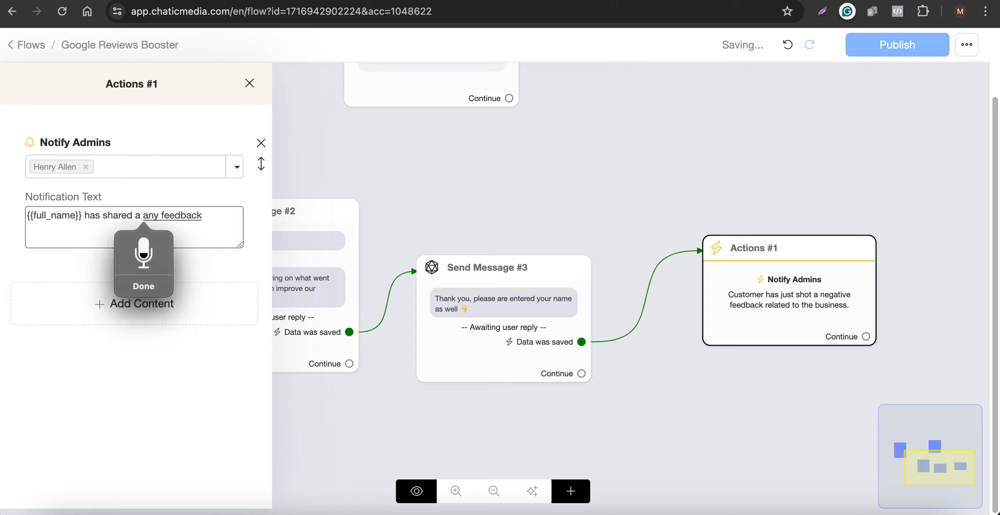
{"action": "left_click", "coordinate": [213, 233]}
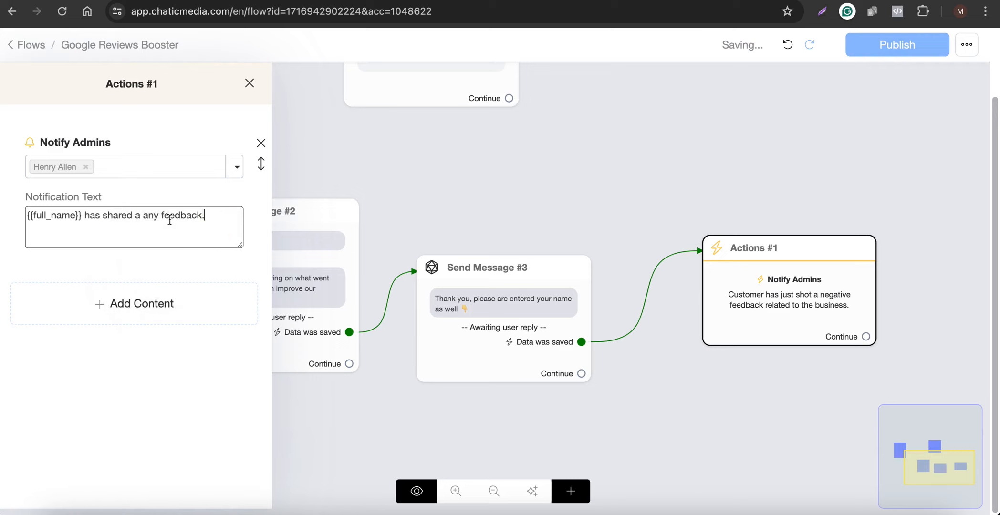
{"action": "double_click", "coordinate": [145, 216]}
{"action": "type", "text": "negt"}
{"action": "key", "text": "BackSpace"}
{"action": "type", "text": "ative"}
{"action": "left_click", "coordinate": [517, 191]}
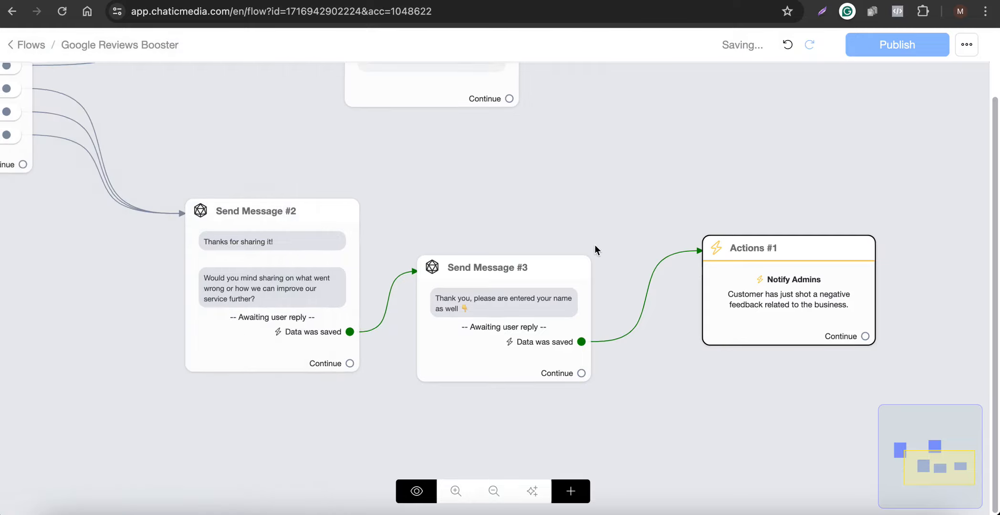
Correct the name question to read "Thank you, please enter your name as well" with its hand emoji
{"action": "scroll", "coordinate": [549, 242], "scroll_direction": "down", "scroll_amount": 3}
{"action": "scroll", "coordinate": [313, 258], "scroll_direction": "up", "scroll_amount": 5}
{"action": "scroll", "coordinate": [312, 283], "scroll_direction": "down", "scroll_amount": 3}
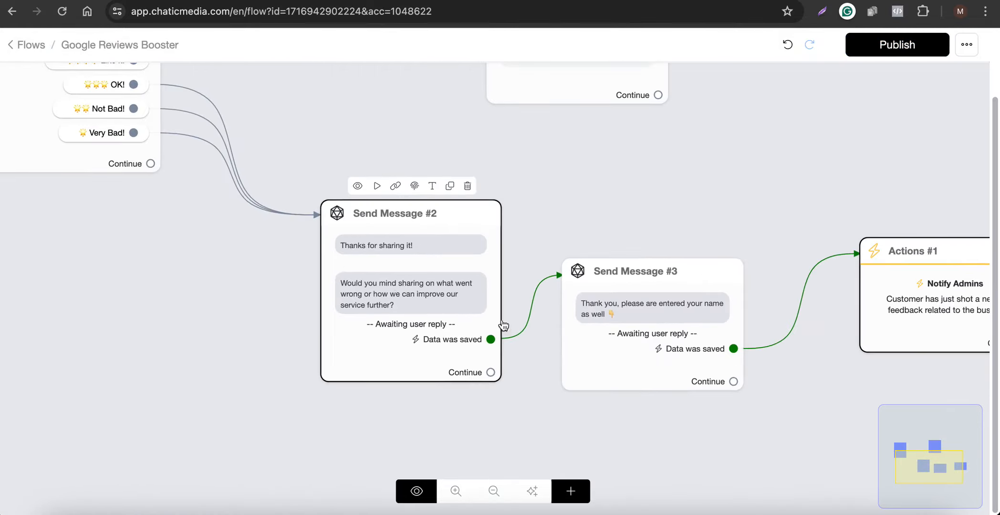
{"action": "left_click", "coordinate": [608, 324]}
{"action": "scroll", "coordinate": [610, 324], "scroll_direction": "down", "scroll_amount": 2}
Check the notification text in the Notify Admins block and publish the flow
{"action": "left_click", "coordinate": [760, 286]}
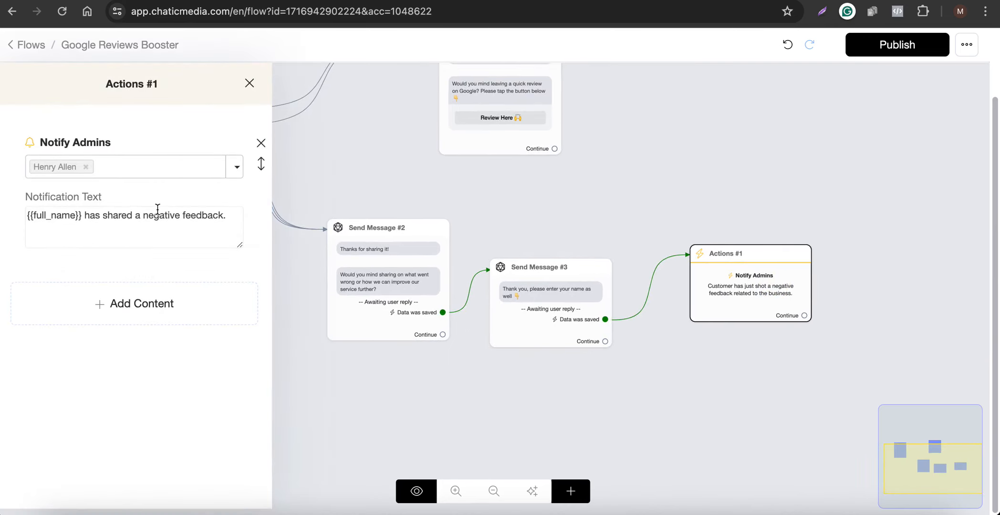
{"action": "left_click", "coordinate": [736, 222]}
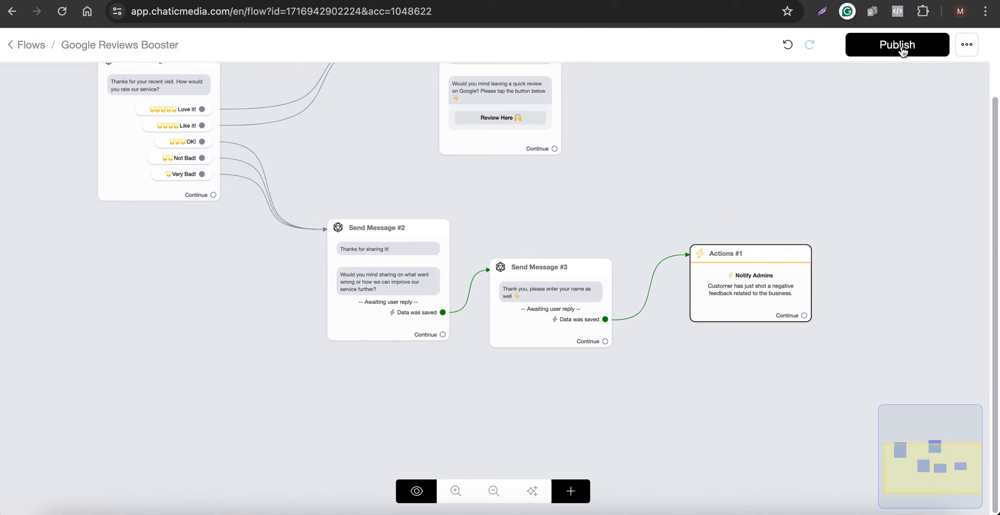
{"action": "left_click", "coordinate": [902, 51]}
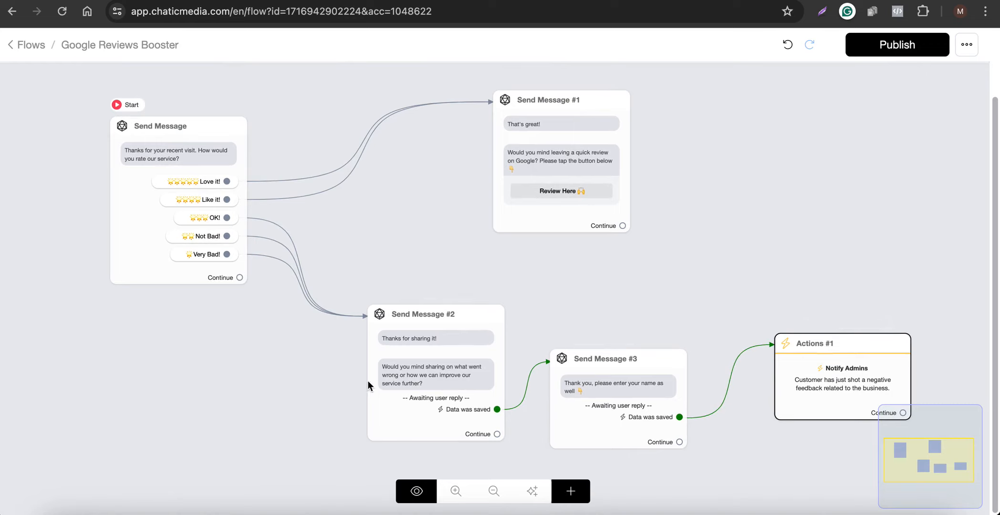
{"action": "scroll", "coordinate": [467, 401], "scroll_direction": "up", "scroll_amount": 5}
{"action": "scroll", "coordinate": [618, 392], "scroll_direction": "down", "scroll_amount": 5}
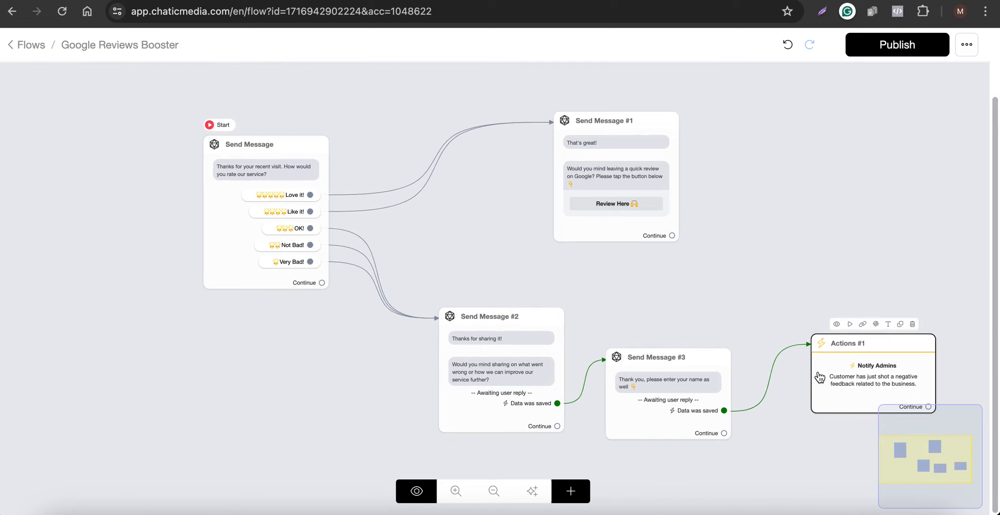
{"action": "left_click", "coordinate": [288, 225]}
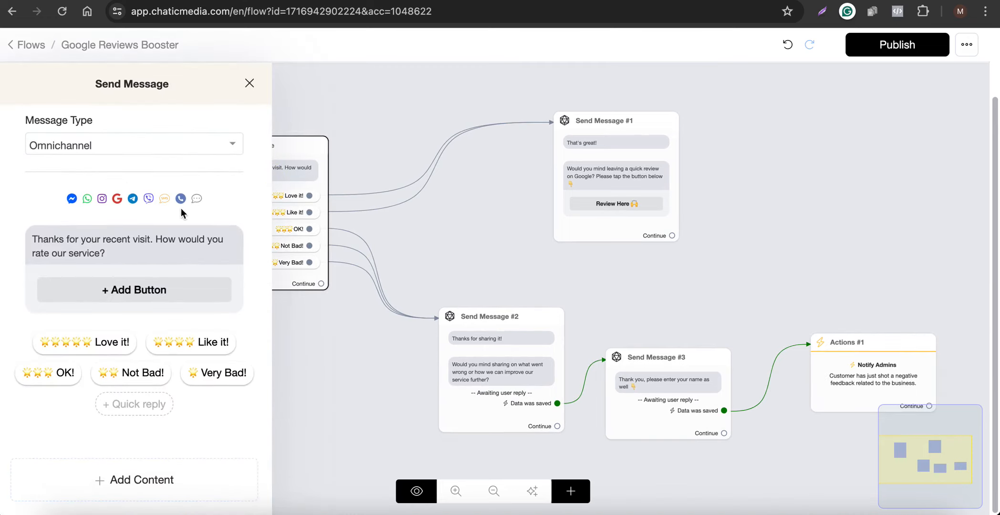
{"action": "left_click", "coordinate": [800, 260]}
Copy the flow's published link for the Messenger channel and close the link list
{"action": "left_click", "coordinate": [966, 52]}
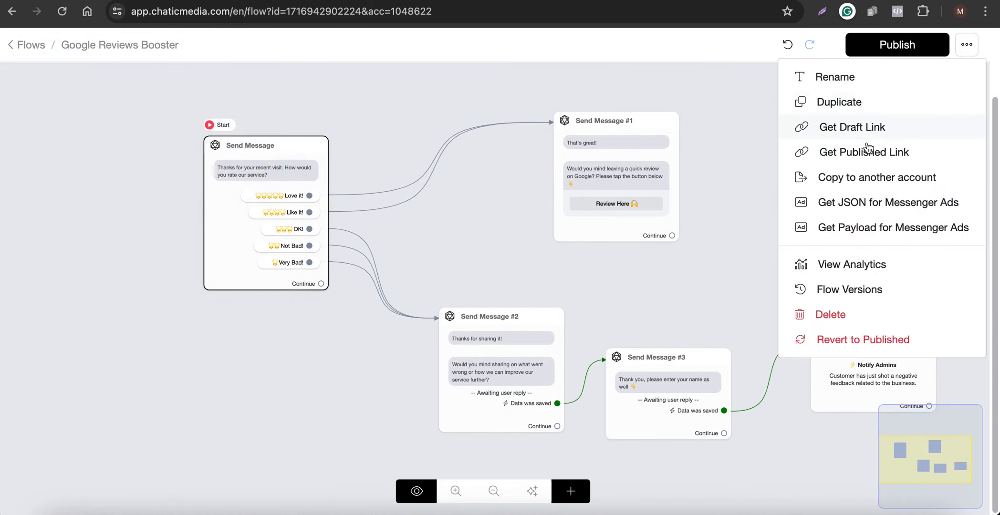
{"action": "left_click", "coordinate": [855, 160]}
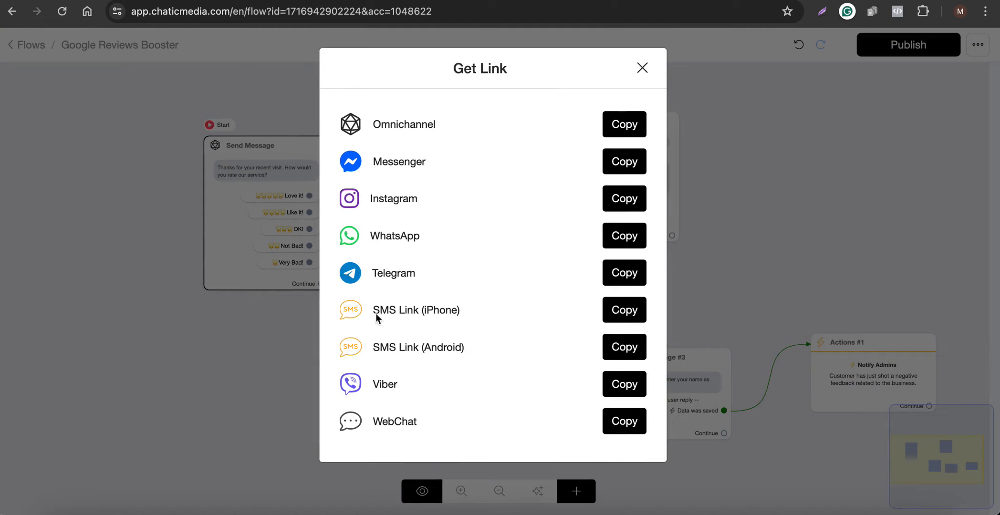
{"action": "left_click_drag", "start_coordinate": [372, 161], "coordinate": [464, 155]}
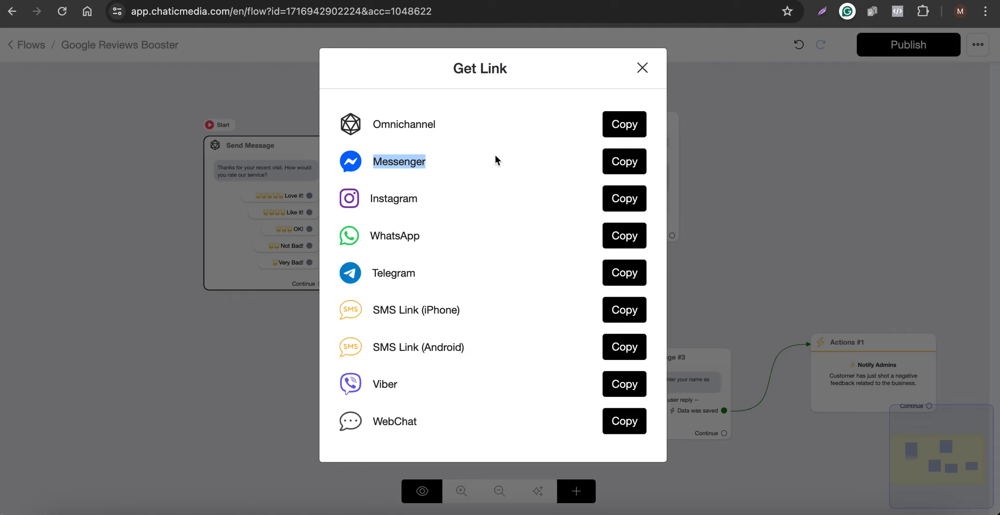
{"action": "left_click", "coordinate": [632, 164]}
{"action": "left_click", "coordinate": [643, 61]}
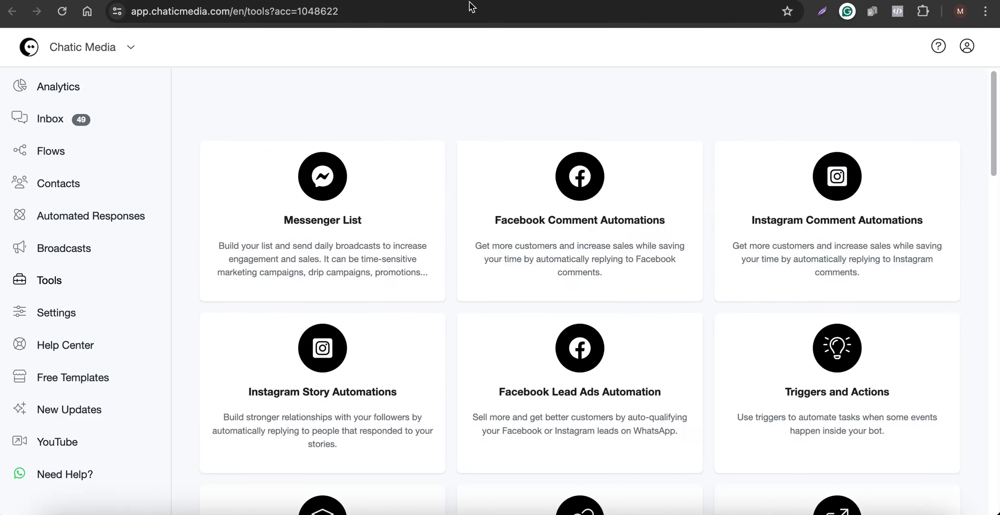
Start a new magic link and paste the copied Messenger flow link as its URL
{"action": "scroll", "coordinate": [525, 252], "scroll_direction": "down", "scroll_amount": 5}
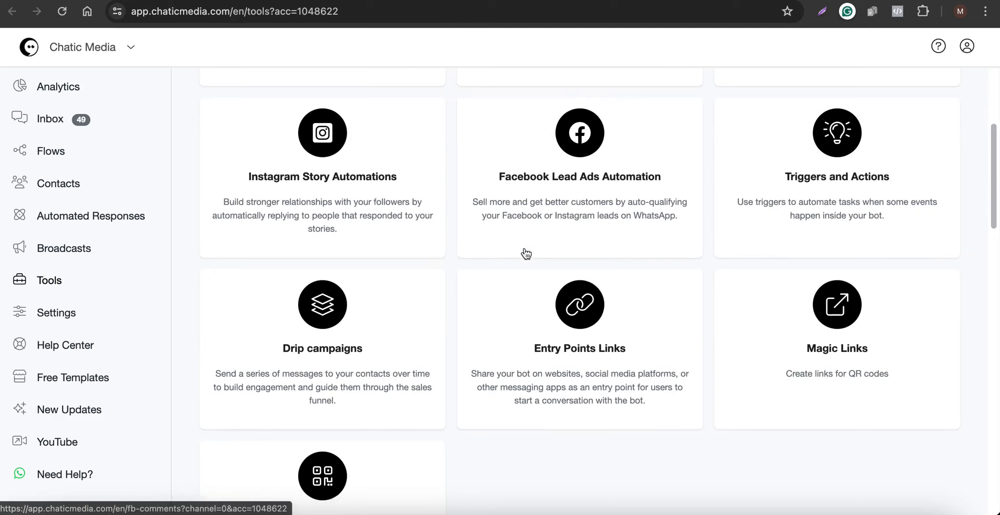
{"action": "left_click", "coordinate": [816, 349]}
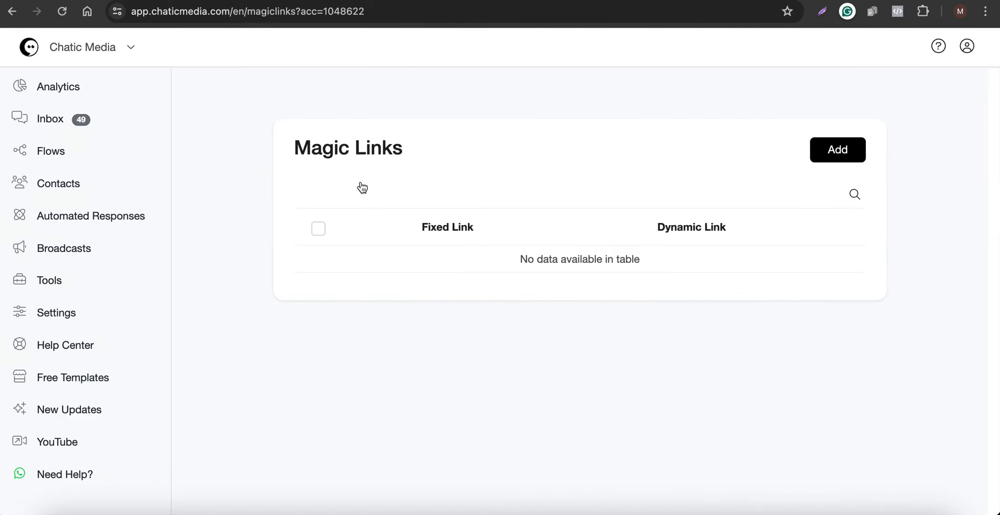
{"action": "left_click", "coordinate": [838, 150]}
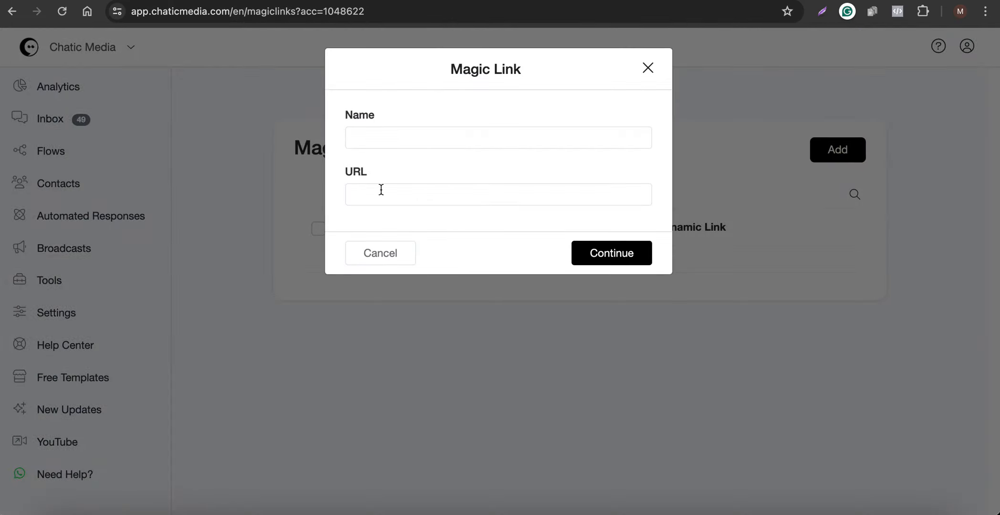
{"action": "left_click", "coordinate": [381, 195]}
{"action": "key", "text": "ctrl+v"}
Name the magic link "Messenger Google Reviews" and save it
{"action": "left_click", "coordinate": [405, 131]}
{"action": "type", "text": "Messenger"}
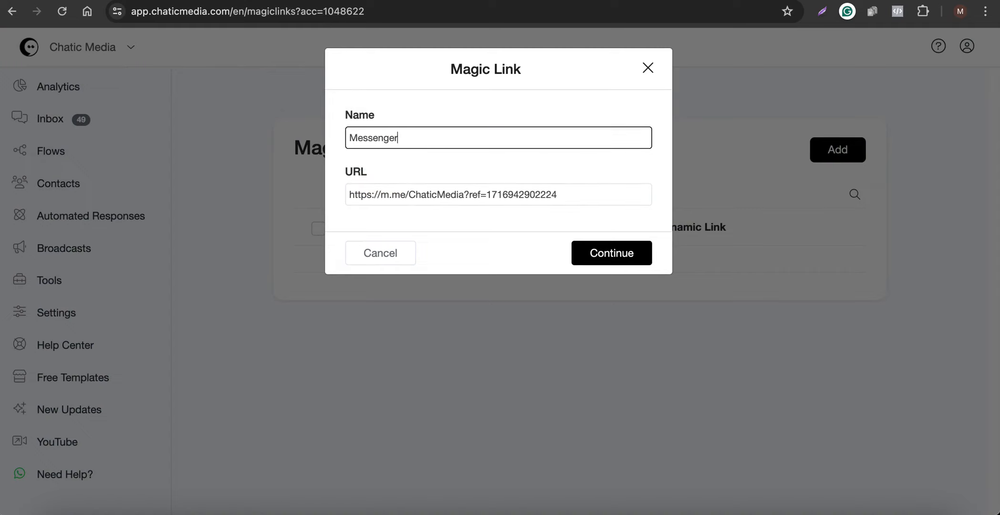
{"action": "type", "text": " Google REviews"}
{"action": "left_click", "coordinate": [453, 138]}
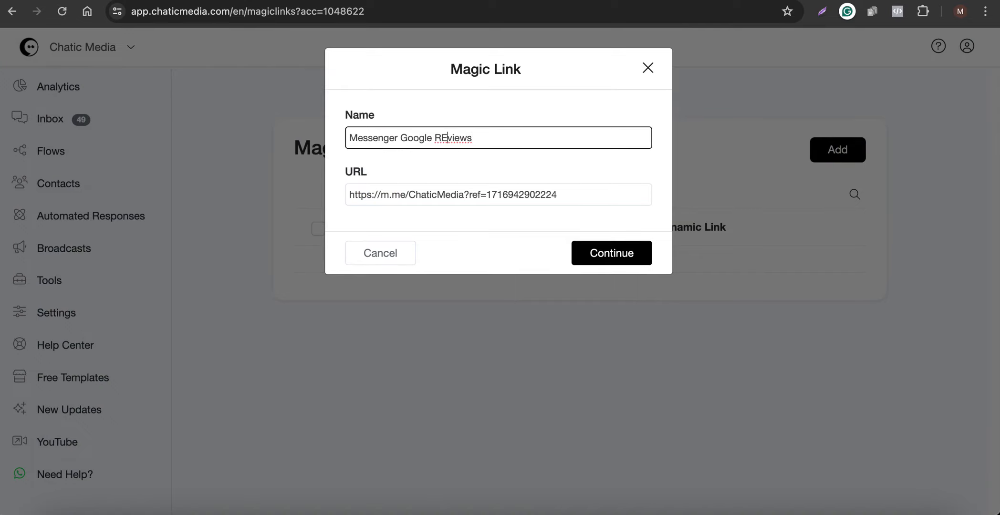
{"action": "key", "text": "BackSpace"}
{"action": "type", "text": "e"}
{"action": "left_click", "coordinate": [611, 254]}
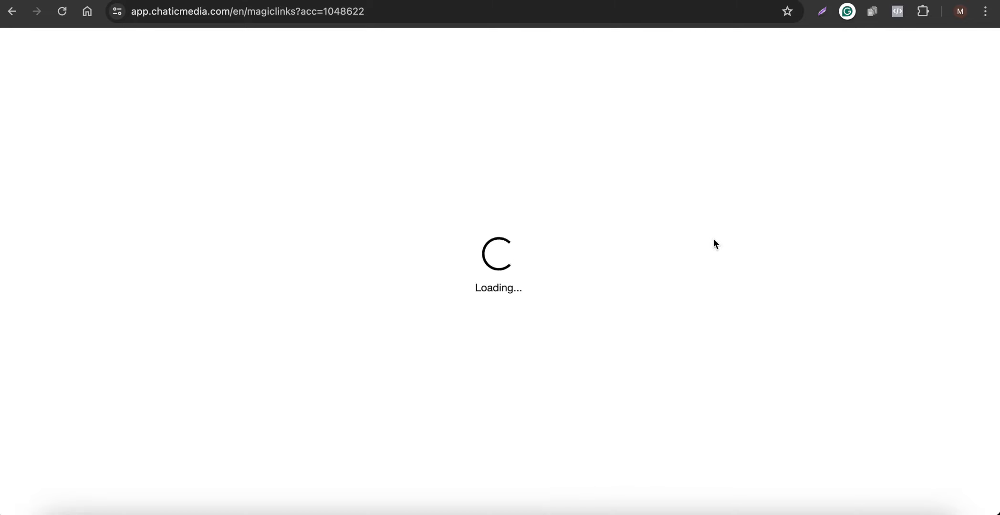
View the QR code of the "Messenger Google Reviews" magic link and close it
{"action": "left_click", "coordinate": [849, 265]}
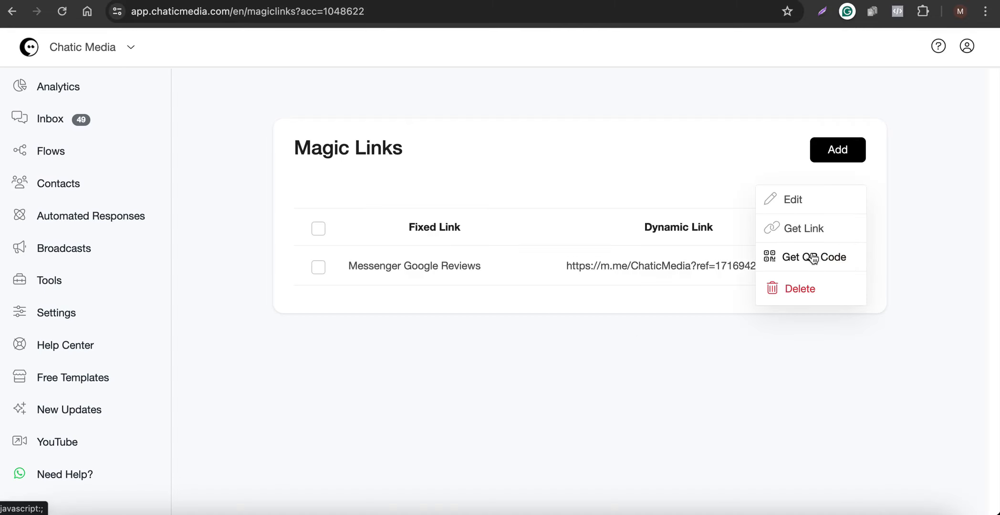
{"action": "left_click", "coordinate": [813, 256]}
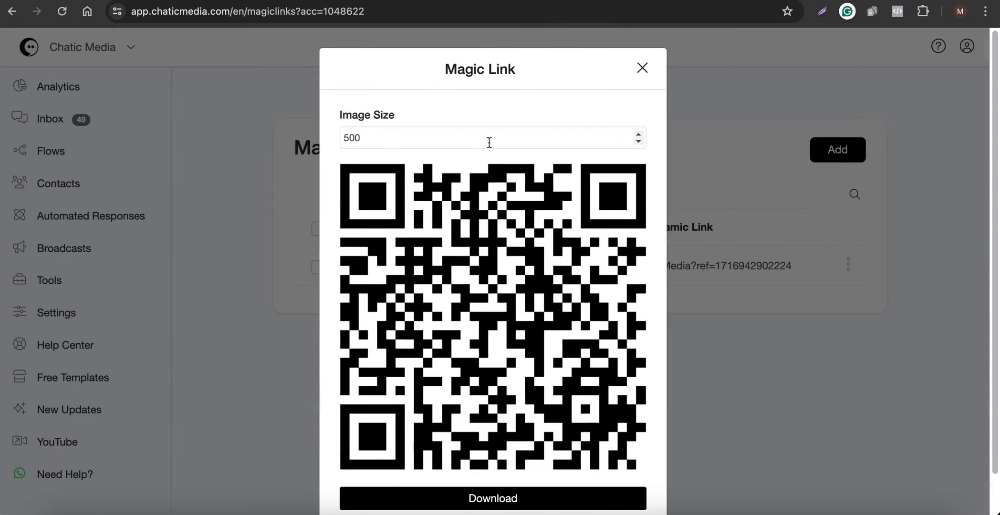
{"action": "left_click", "coordinate": [641, 71]}
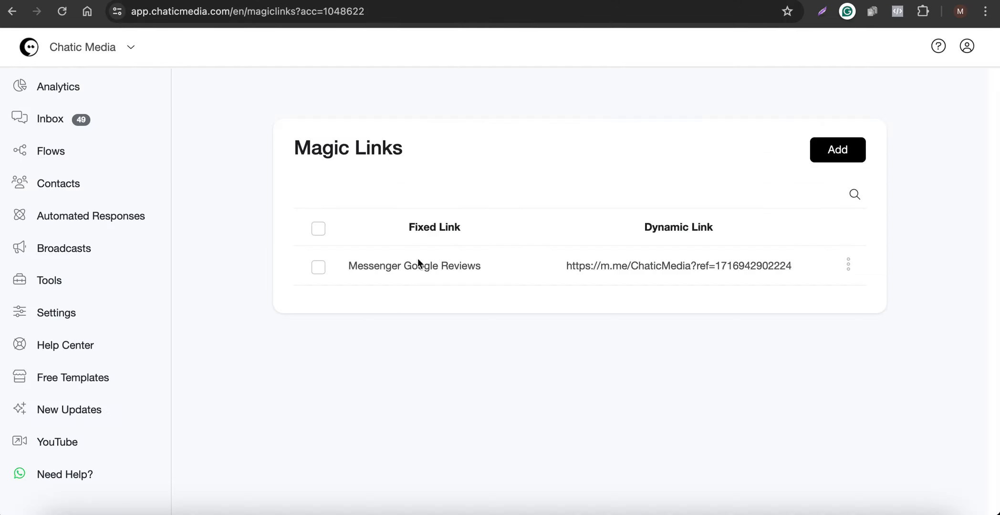
{"action": "double_click", "coordinate": [384, 263]}
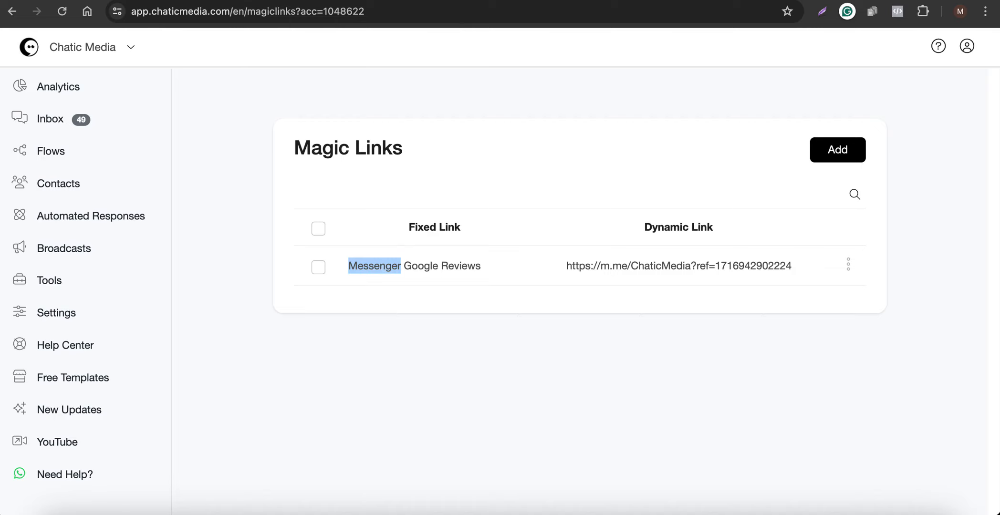
Return to the Google Reviews Booster flow and copy its WebChat link
{"action": "left_click", "coordinate": [601, 1]}
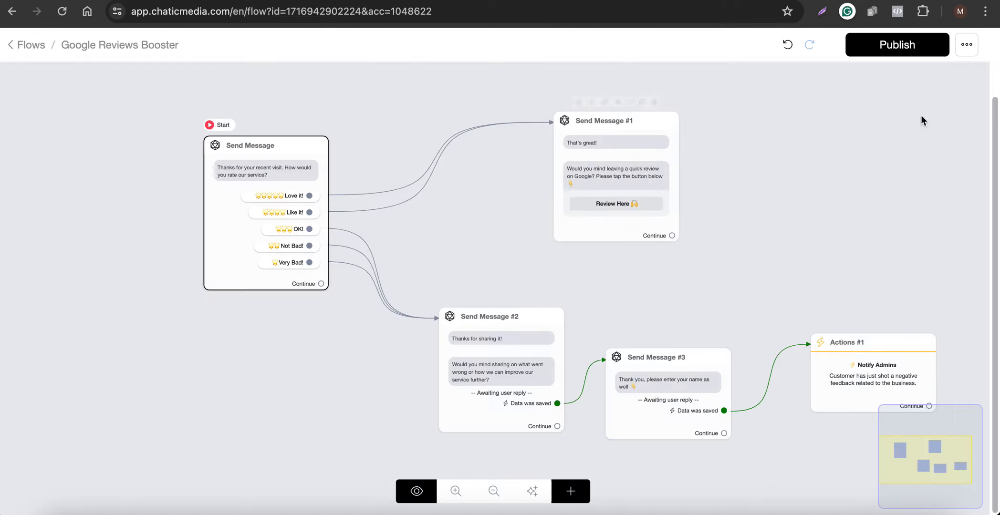
{"action": "left_click", "coordinate": [970, 57]}
{"action": "left_click", "coordinate": [869, 154]}
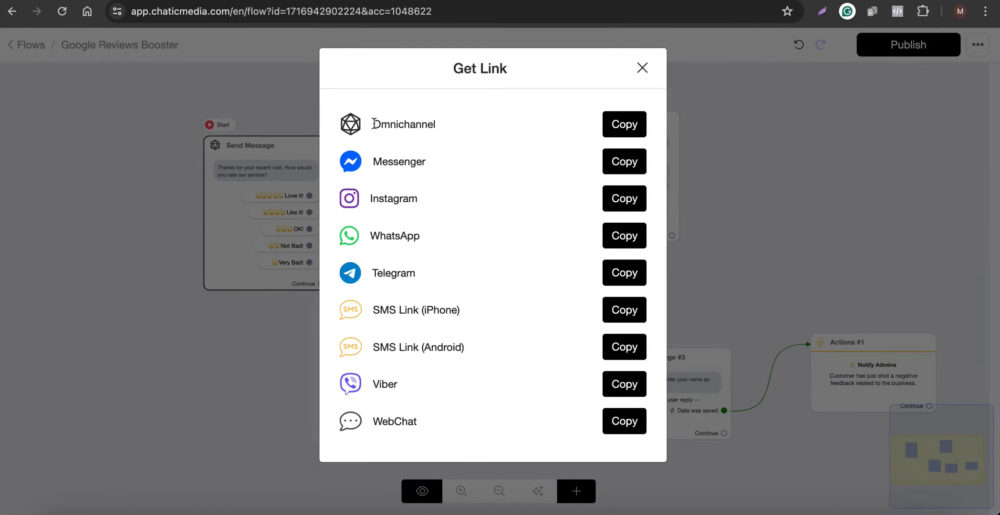
{"action": "left_click_drag", "start_coordinate": [372, 422], "coordinate": [463, 429]}
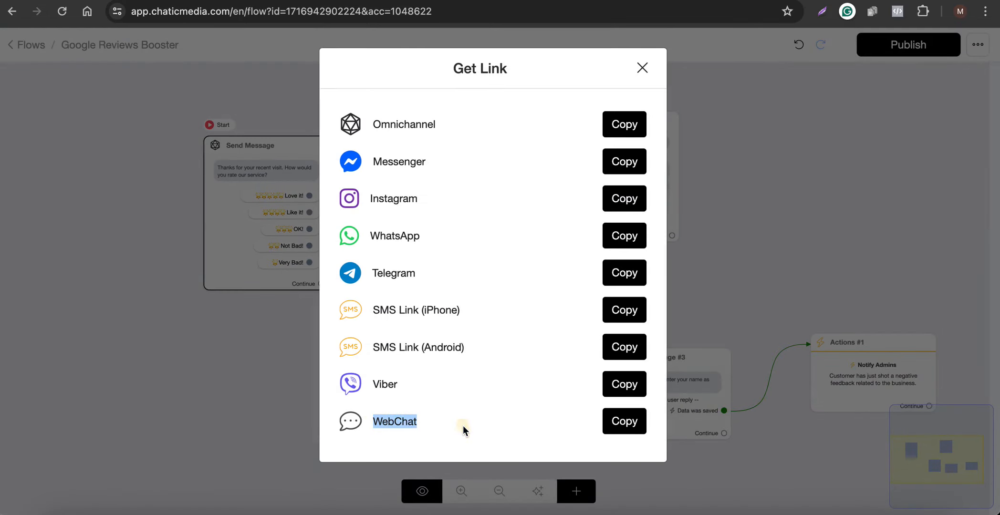
{"action": "left_click", "coordinate": [615, 420]}
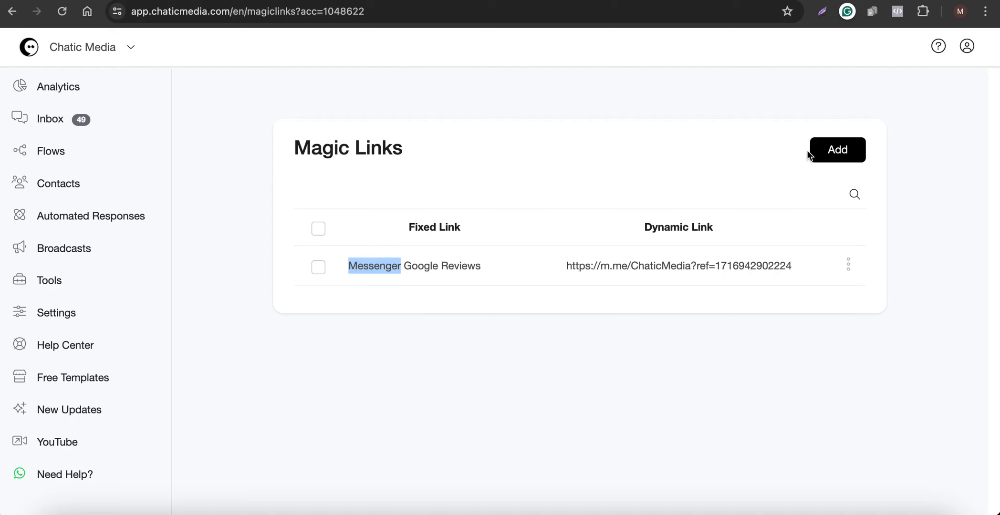
Create a second magic link named "WebChat Google Reviews" with the copied WebChat link as its URL
{"action": "left_click", "coordinate": [829, 150]}
{"action": "left_click", "coordinate": [392, 143]}
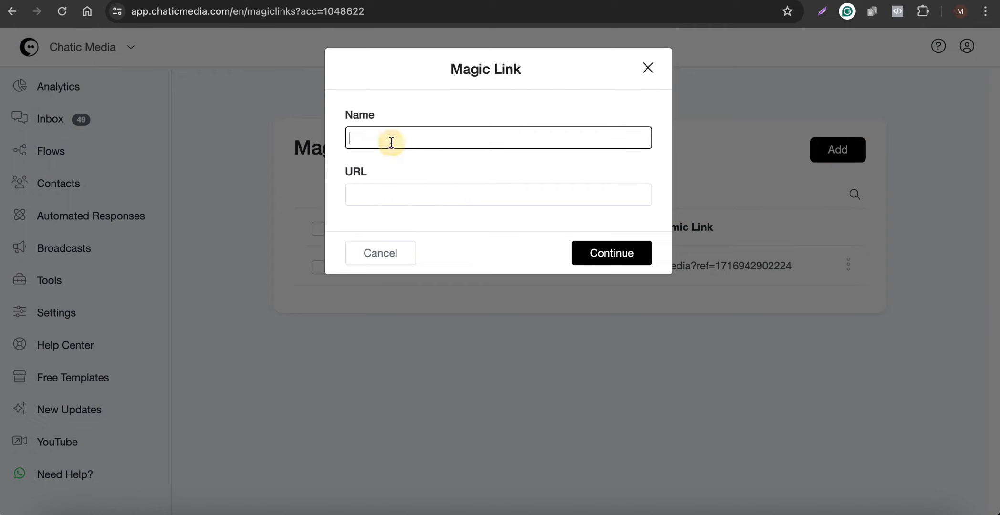
{"action": "type", "text": "Wen"}
{"action": "type", "text": "bChat Googel"}
{"action": "type", "text": "Reviews"}
{"action": "left_click", "coordinate": [410, 194]}
{"action": "key", "text": "super+v"}
{"action": "left_click", "coordinate": [599, 250]}
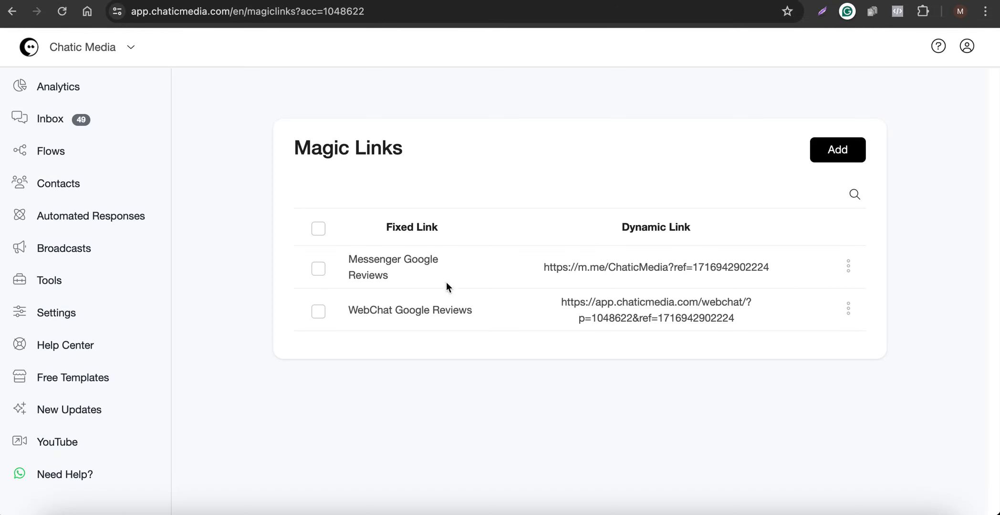
Open the QR code of the "WebChat Google Reviews" link and test the chat with the five-star "Love it!" rating
{"action": "left_click", "coordinate": [848, 310]}
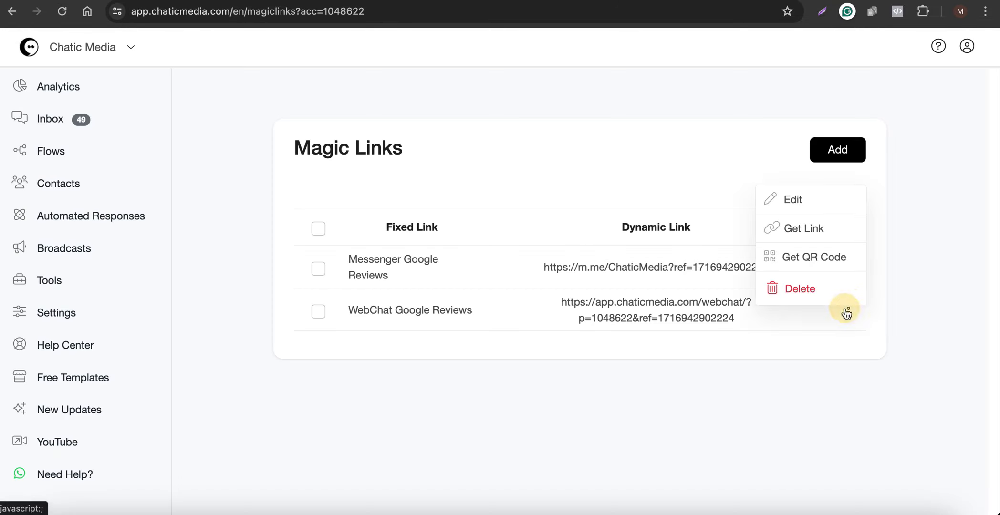
{"action": "left_click", "coordinate": [808, 260]}
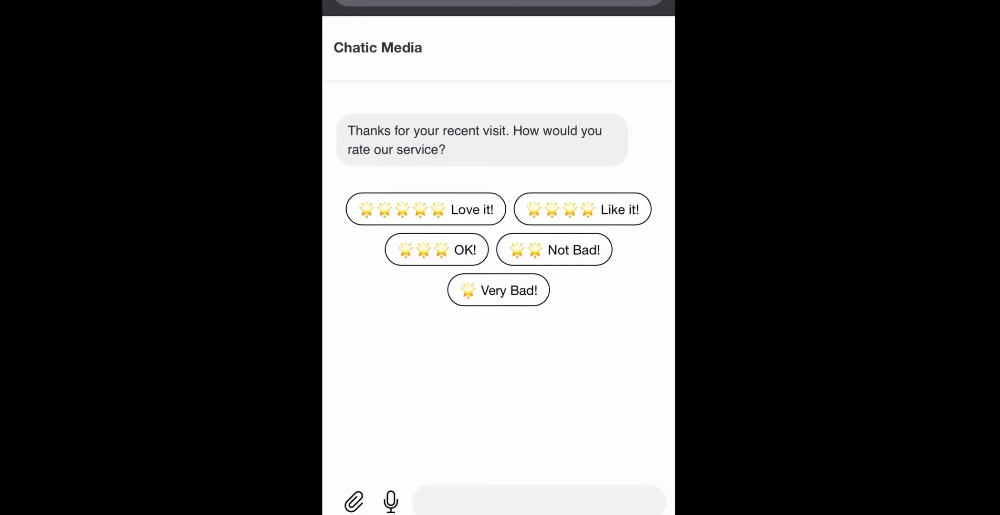
{"action": "left_click", "coordinate": [426, 209]}
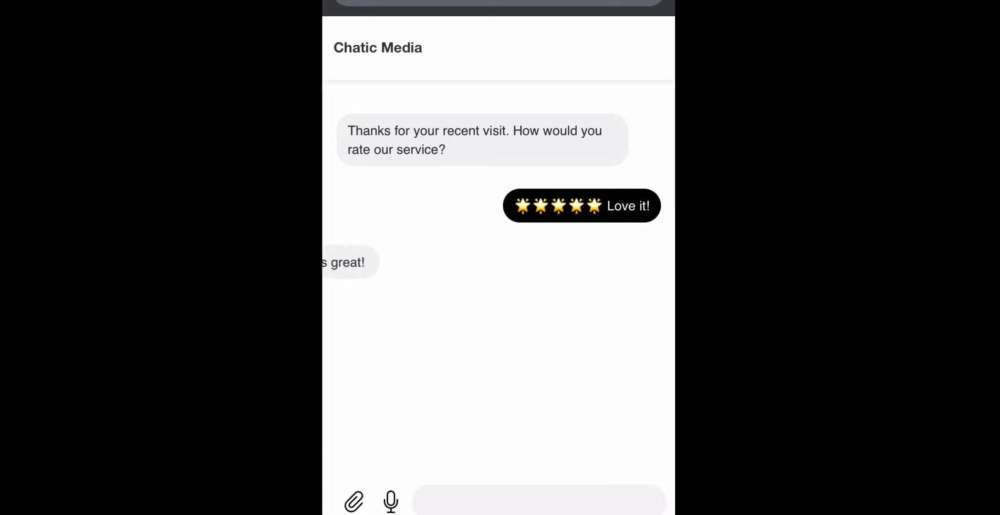